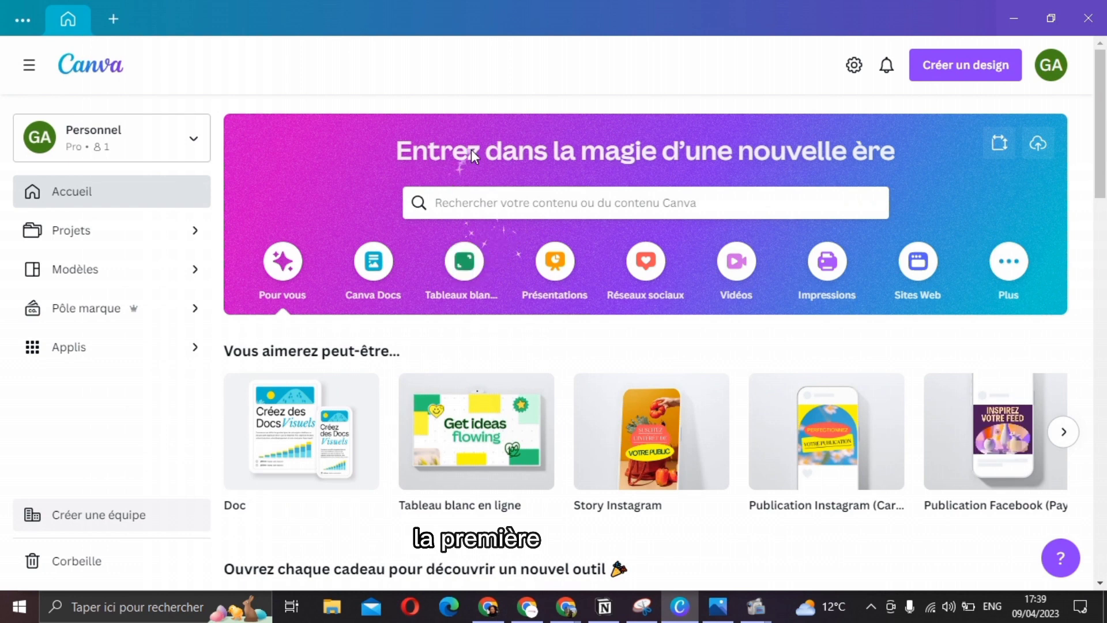
# - Create a blank Instagram post design and fill its page background with the brand kit's pink, #d9138a
pyautogui.click(936, 71)
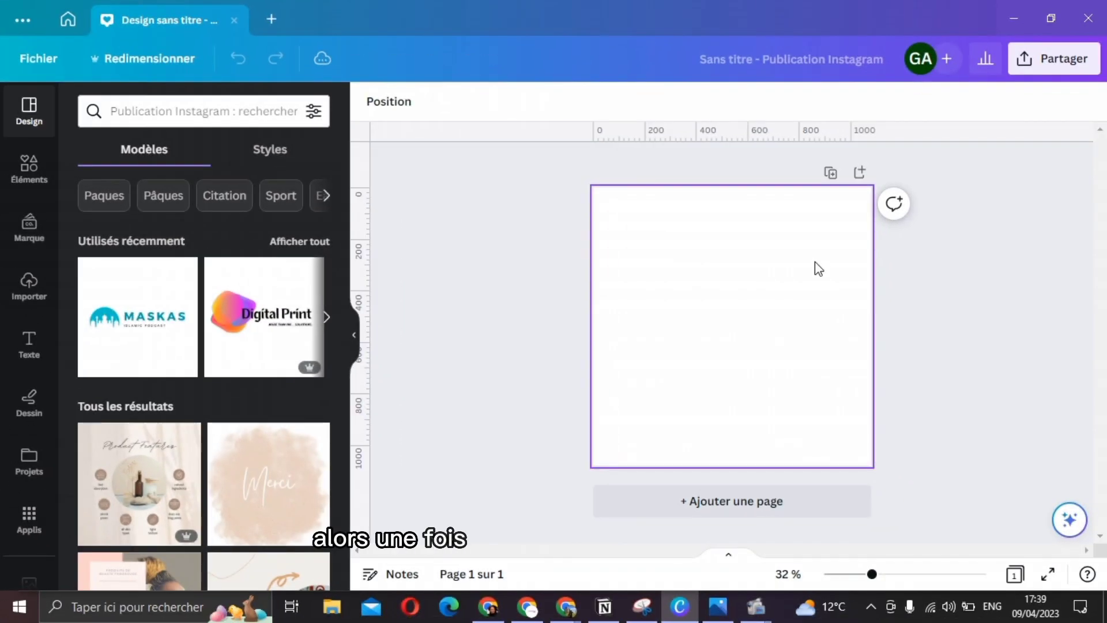
pyautogui.click(818, 269)
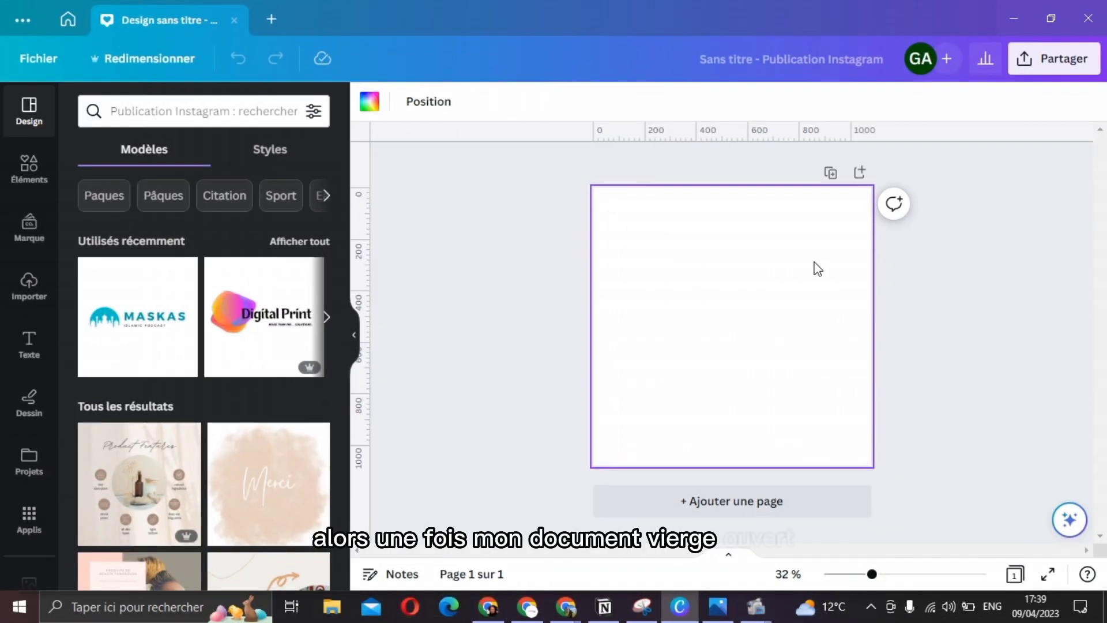
pyautogui.click(378, 112)
pyautogui.click(262, 325)
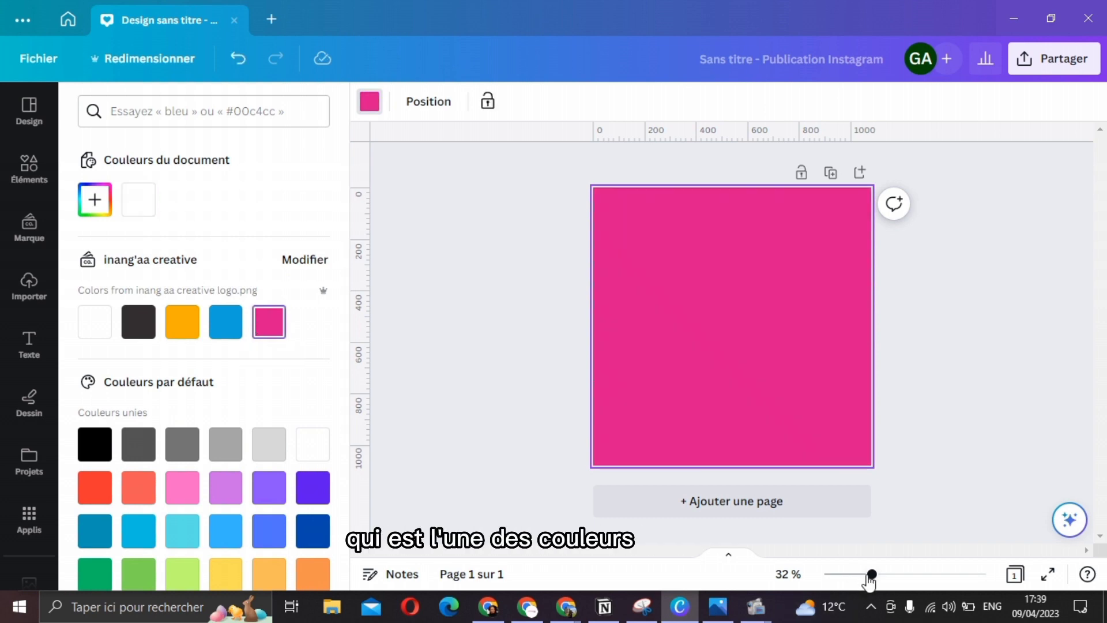
# - Add a title text box to the page containing only the letter "S"
pyautogui.moveTo(874, 579); pyautogui.dragTo(881, 579)
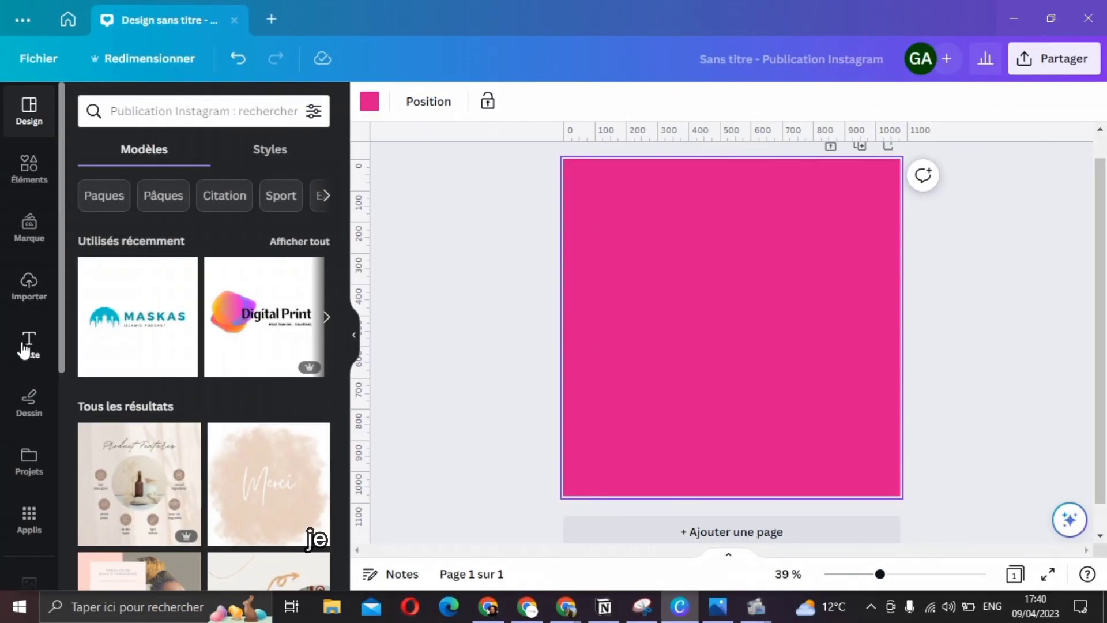
pyautogui.click(24, 349)
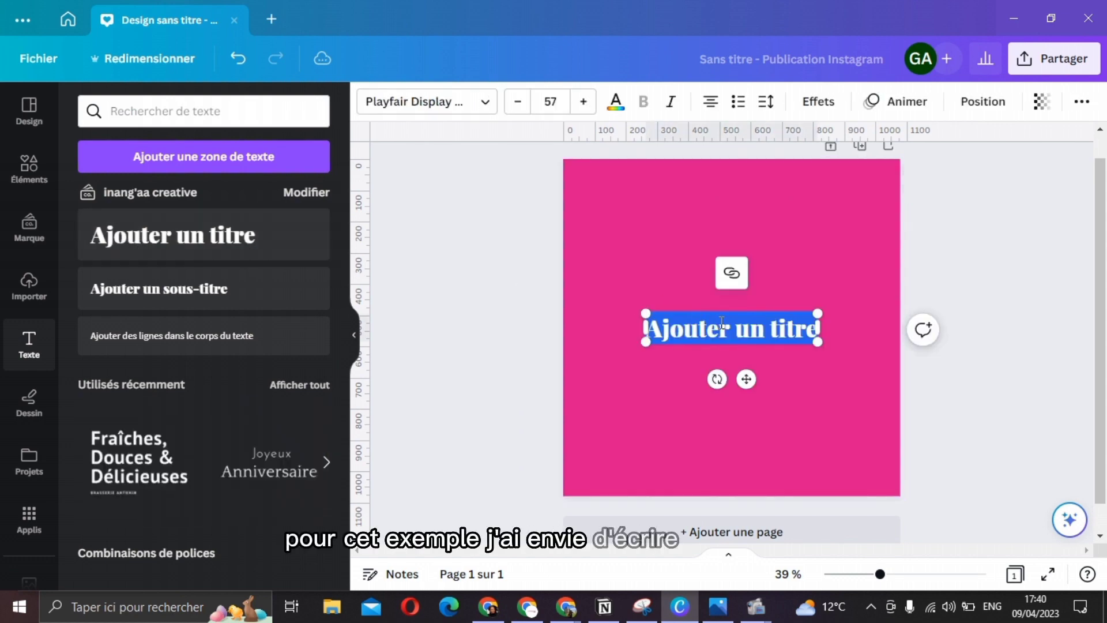
pyautogui.write('S')
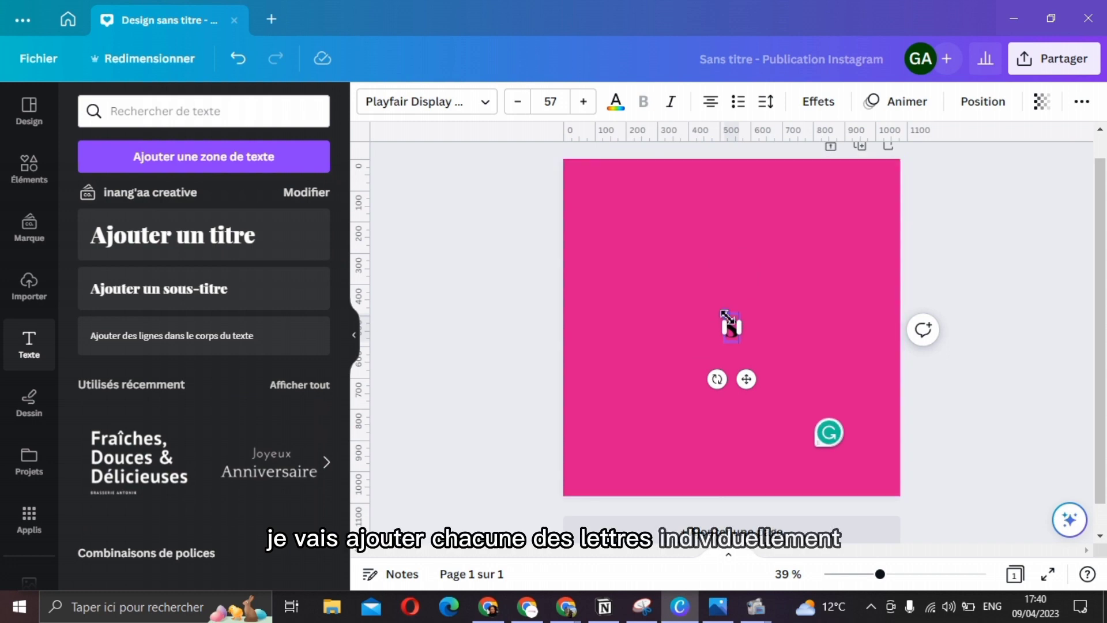
pyautogui.click(765, 333)
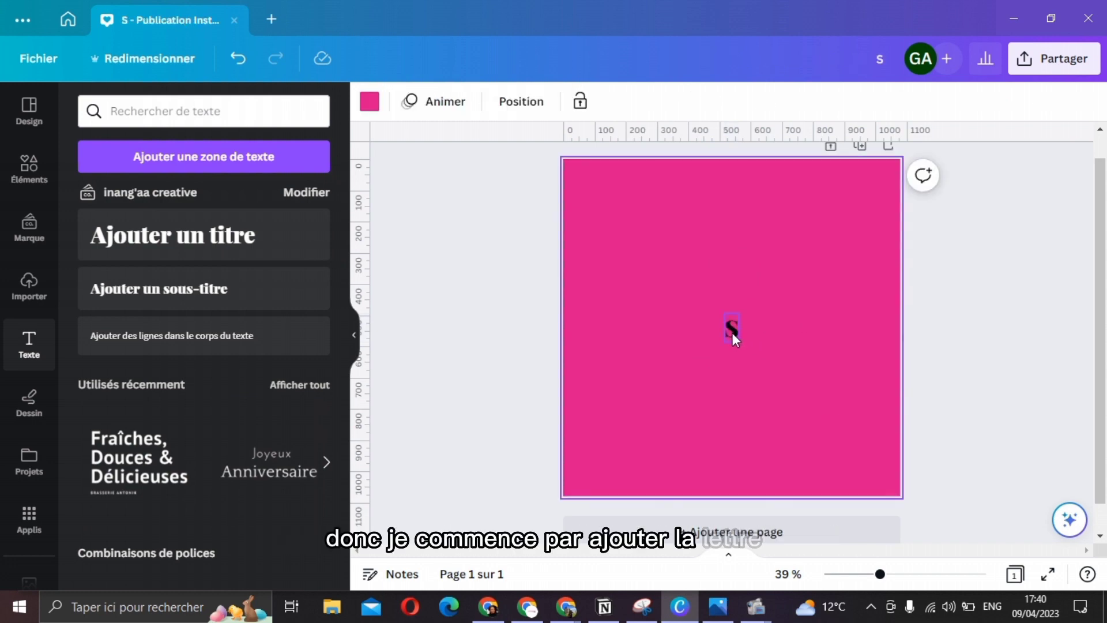
# - Enlarge the S to about size 254 at the page's left margin, vertically centred, and recolour it white
pyautogui.click(731, 324)
pyautogui.moveTo(725, 314); pyautogui.dragTo(649, 263)
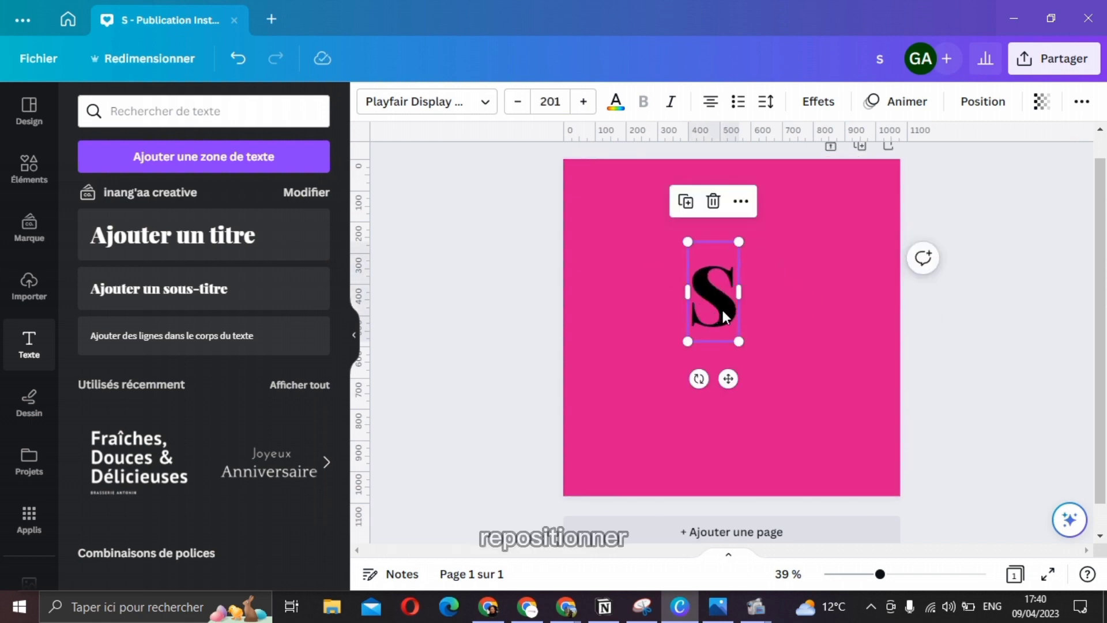
pyautogui.moveTo(715, 313); pyautogui.dragTo(627, 350)
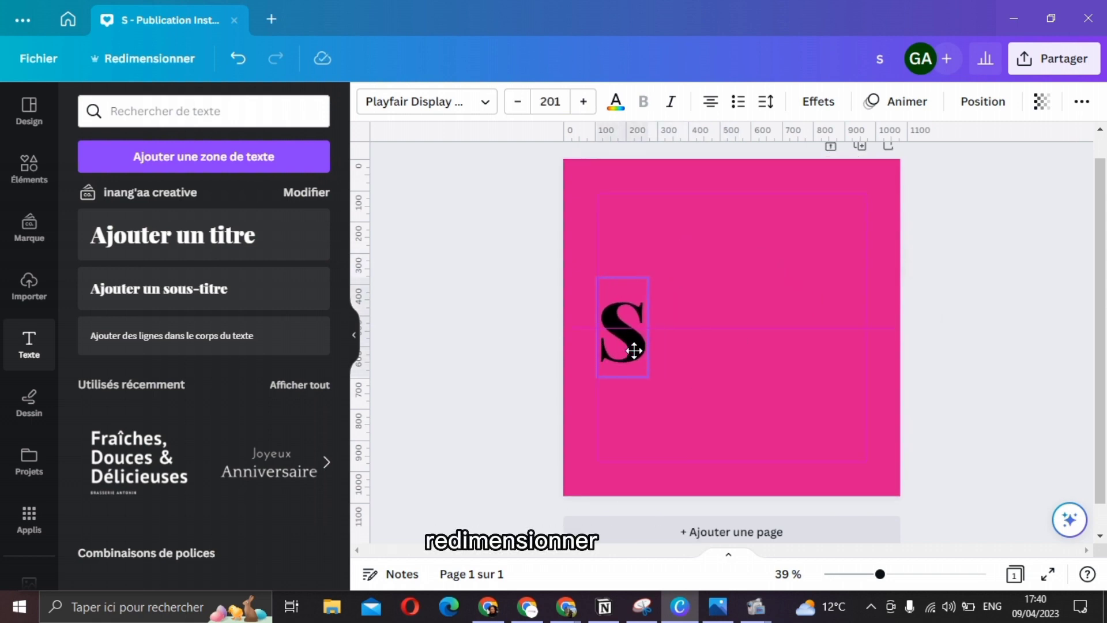
pyautogui.moveTo(655, 279); pyautogui.dragTo(686, 252)
pyautogui.moveTo(645, 327); pyautogui.dragTo(649, 341)
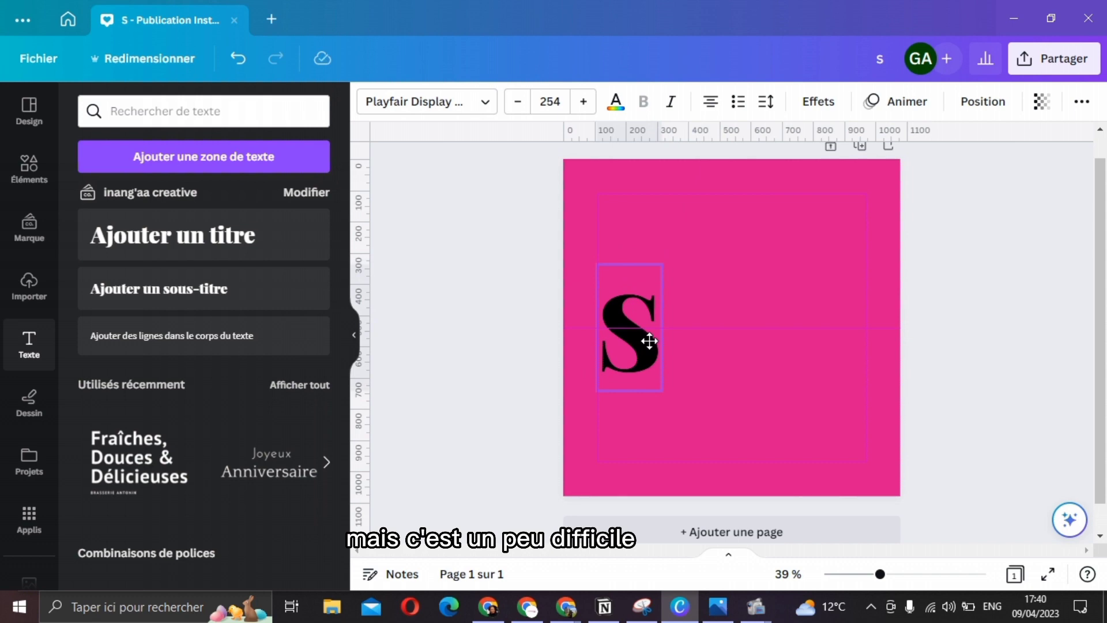
pyautogui.click(616, 109)
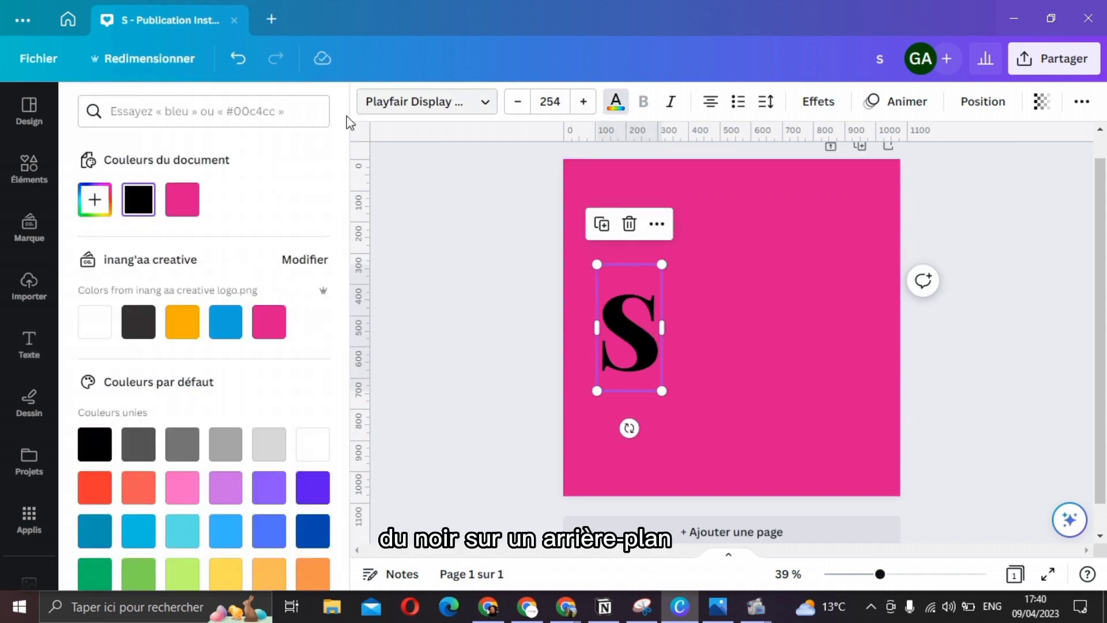
pyautogui.click(100, 326)
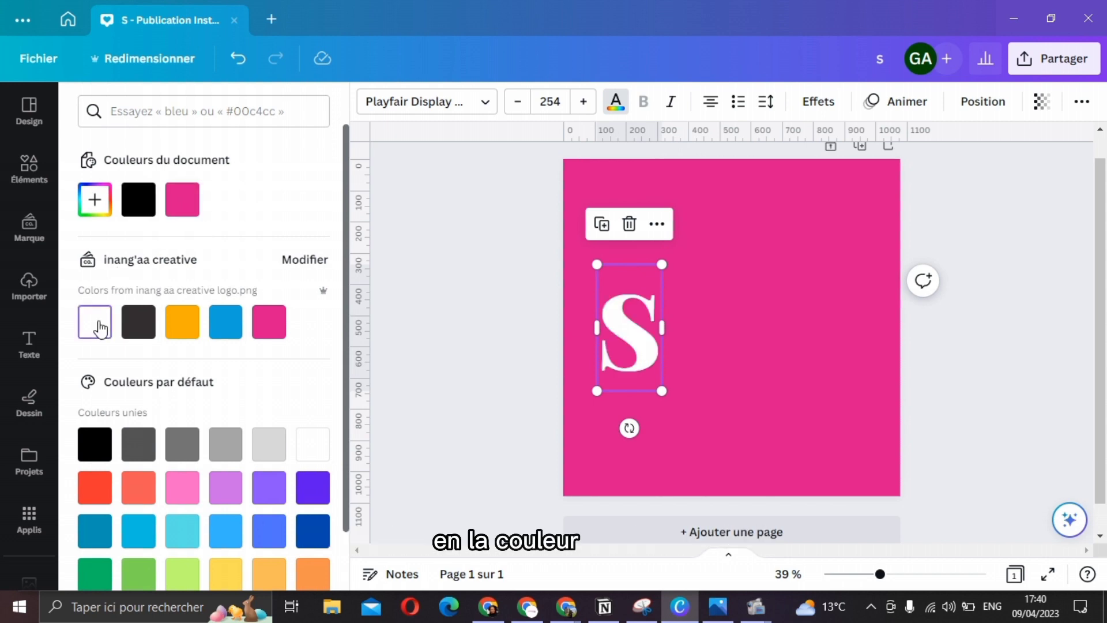
# - Duplicate the S, place the copy level beside it and change the copied letter to "H"
pyautogui.click(600, 226)
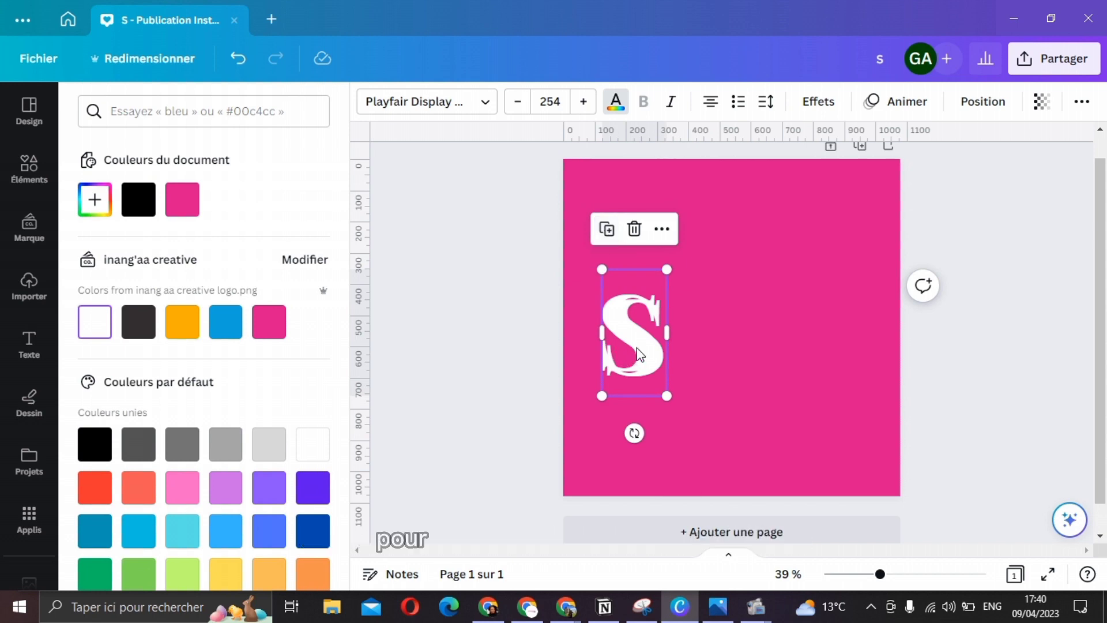
pyautogui.moveTo(651, 352); pyautogui.dragTo(693, 339)
pyautogui.doubleClick(694, 339)
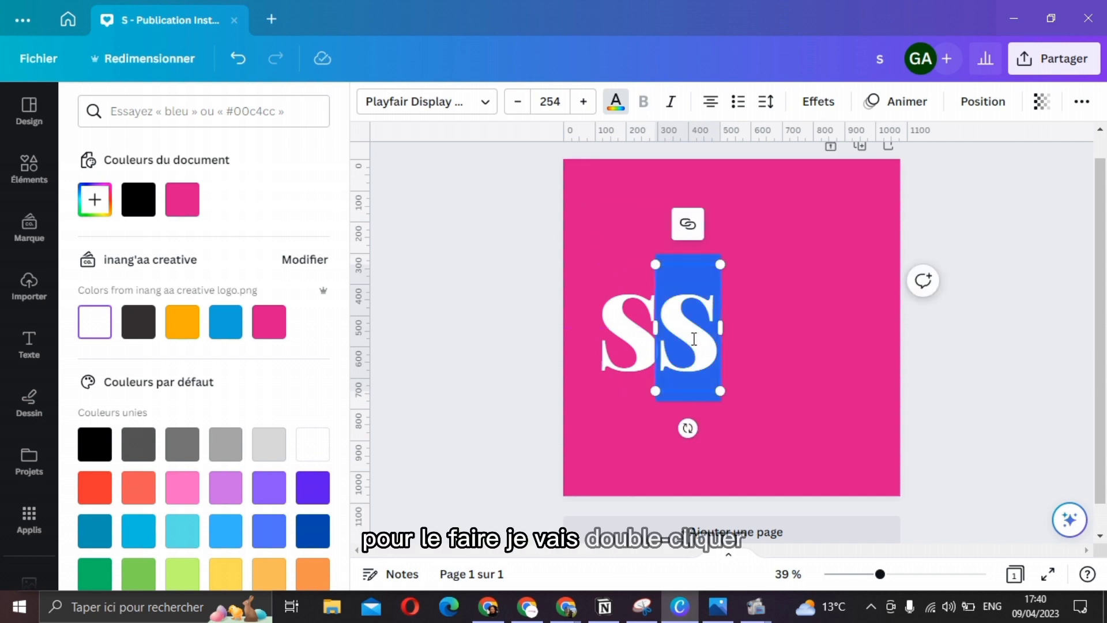
pyautogui.write('H')
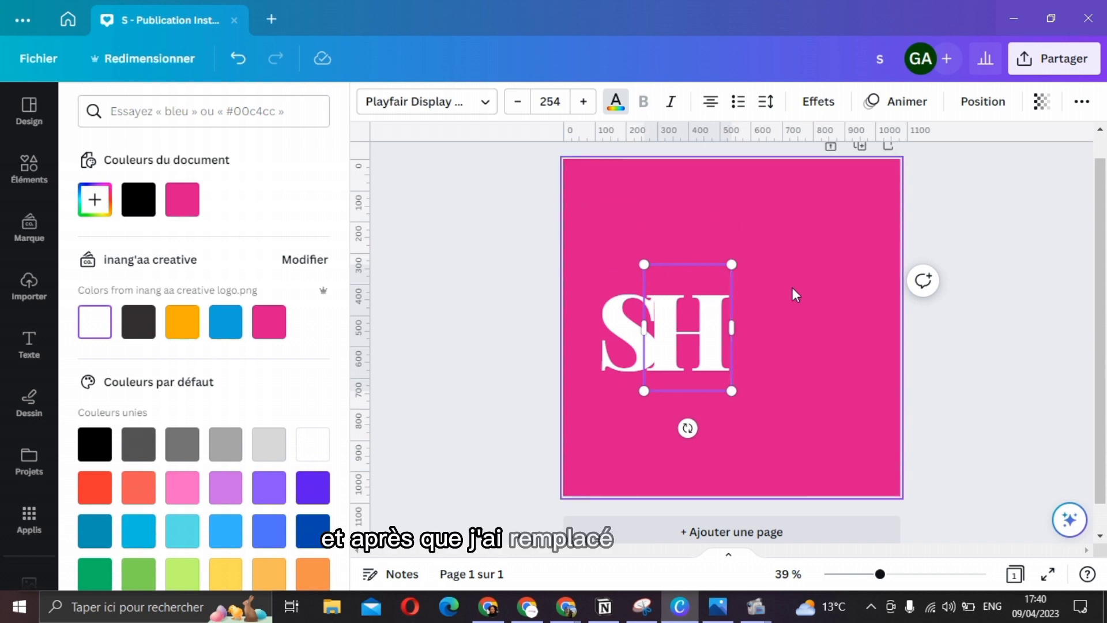
# - Duplicate the H, shift the copy to the right so the letters overlap, and change it to "O"
pyautogui.click(719, 325)
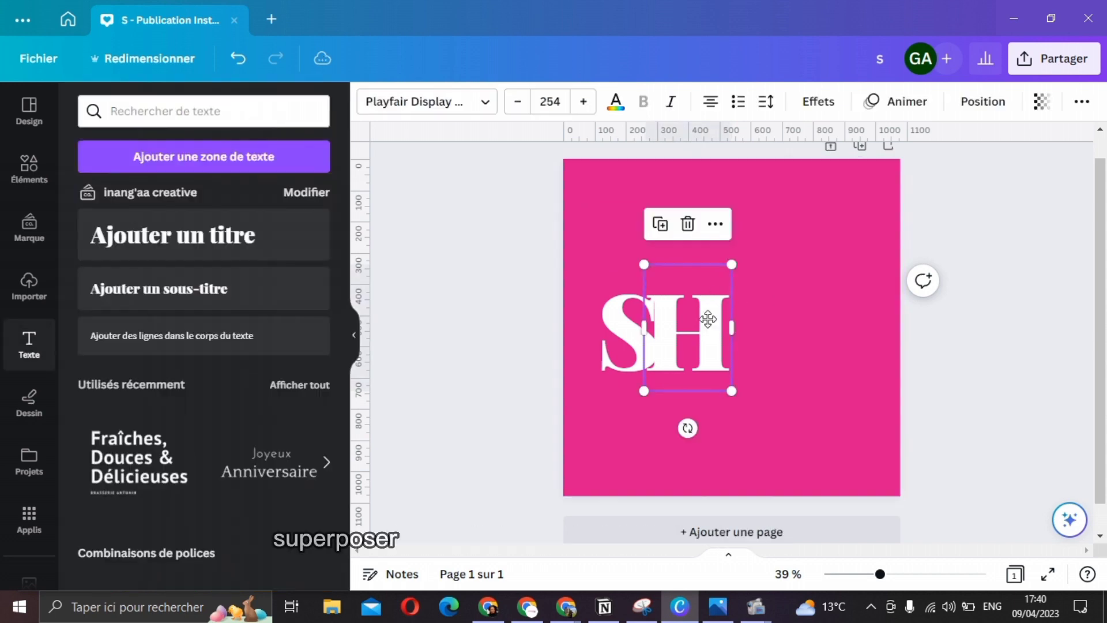
pyautogui.moveTo(716, 322); pyautogui.dragTo(749, 332)
pyautogui.doubleClick(749, 333)
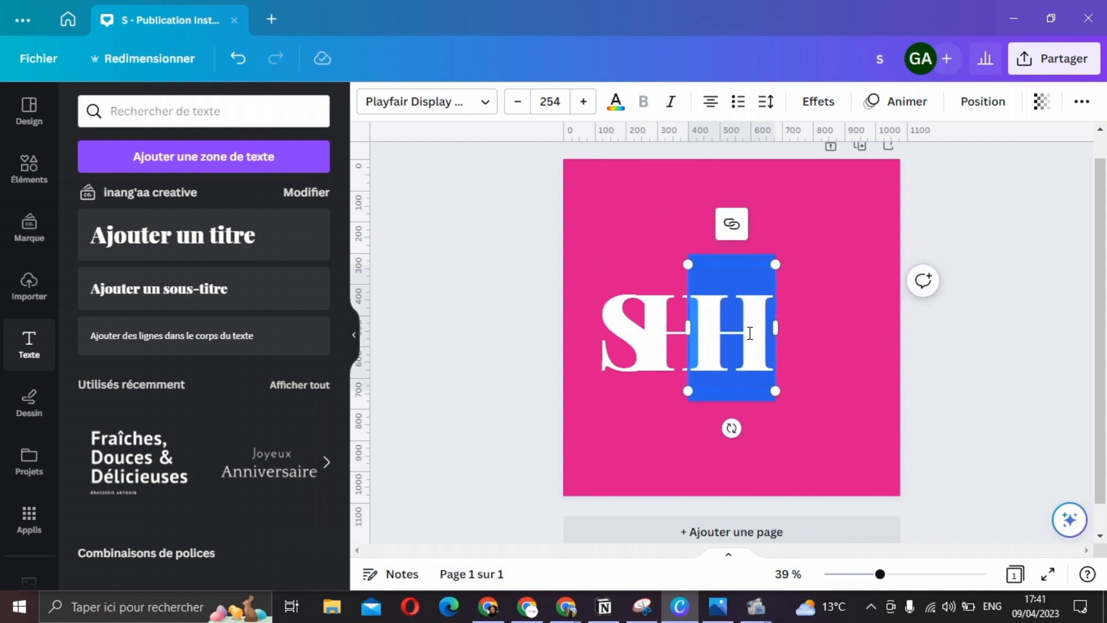
pyautogui.write('O')
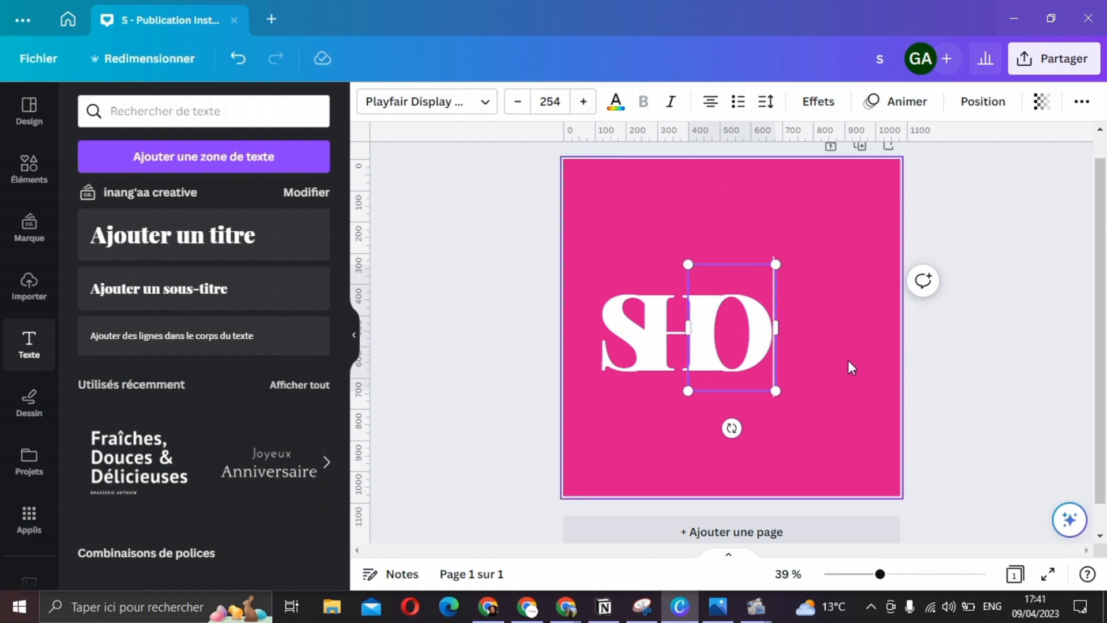
pyautogui.click(788, 352)
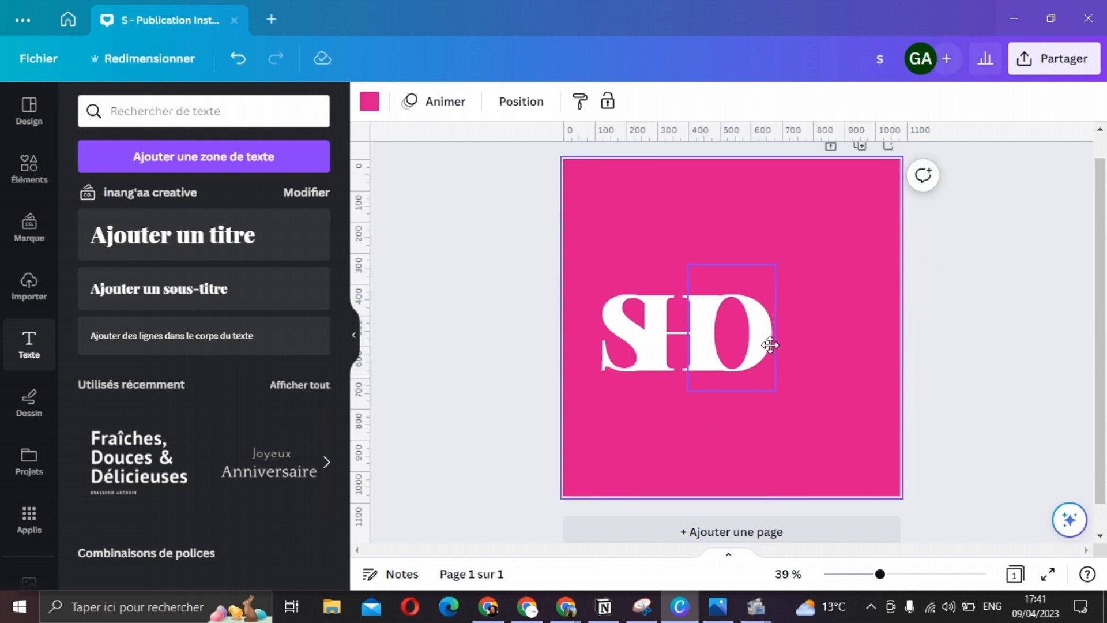
# - Duplicate the O, shift the copy to the right with a slight overlap, and change it to "W"
pyautogui.moveTo(770, 344); pyautogui.dragTo(818, 337)
pyautogui.click(713, 228)
pyautogui.doubleClick(820, 335)
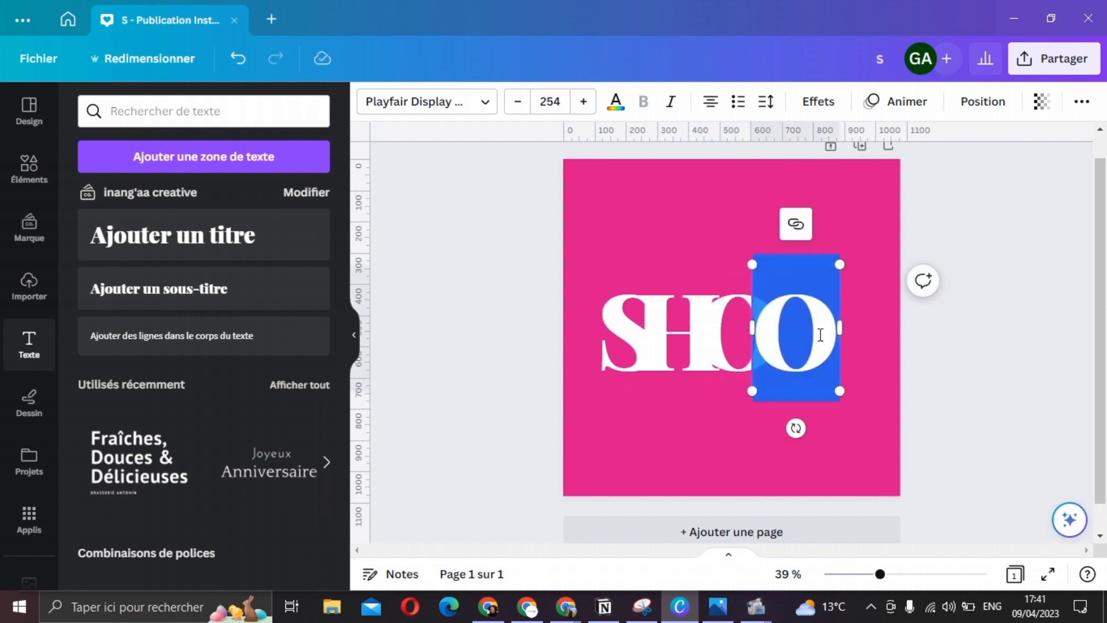
pyautogui.write('W')
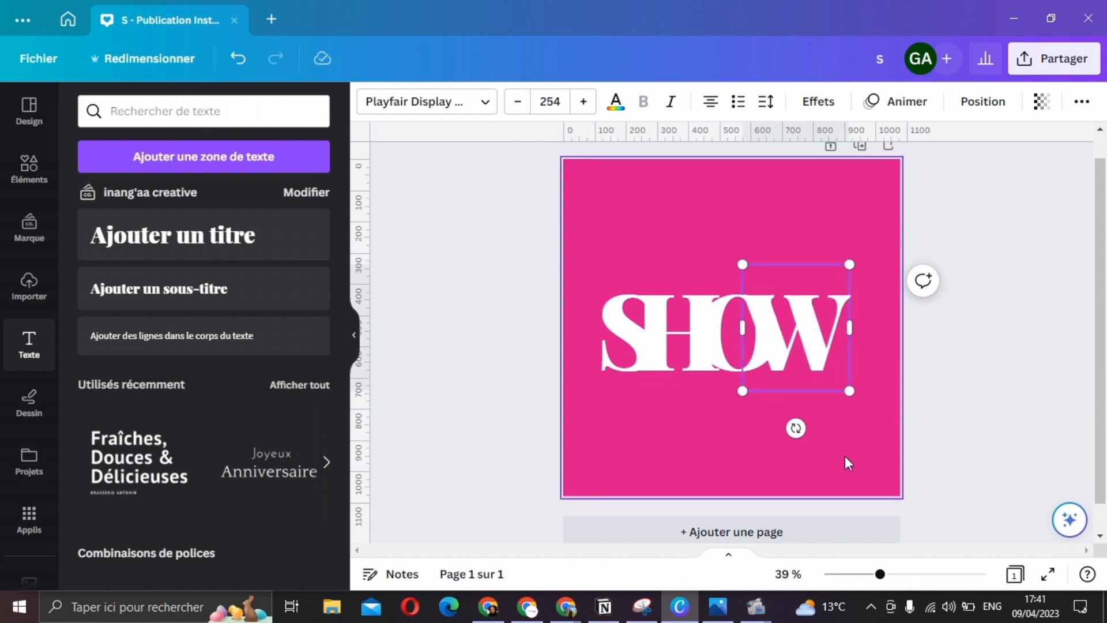
pyautogui.click(861, 451)
# - Enlarge all four SHOW letters together to about size 278 and recentre them vertically on the page
pyautogui.moveTo(864, 449); pyautogui.dragTo(623, 284)
pyautogui.moveTo(854, 282); pyautogui.dragTo(882, 263)
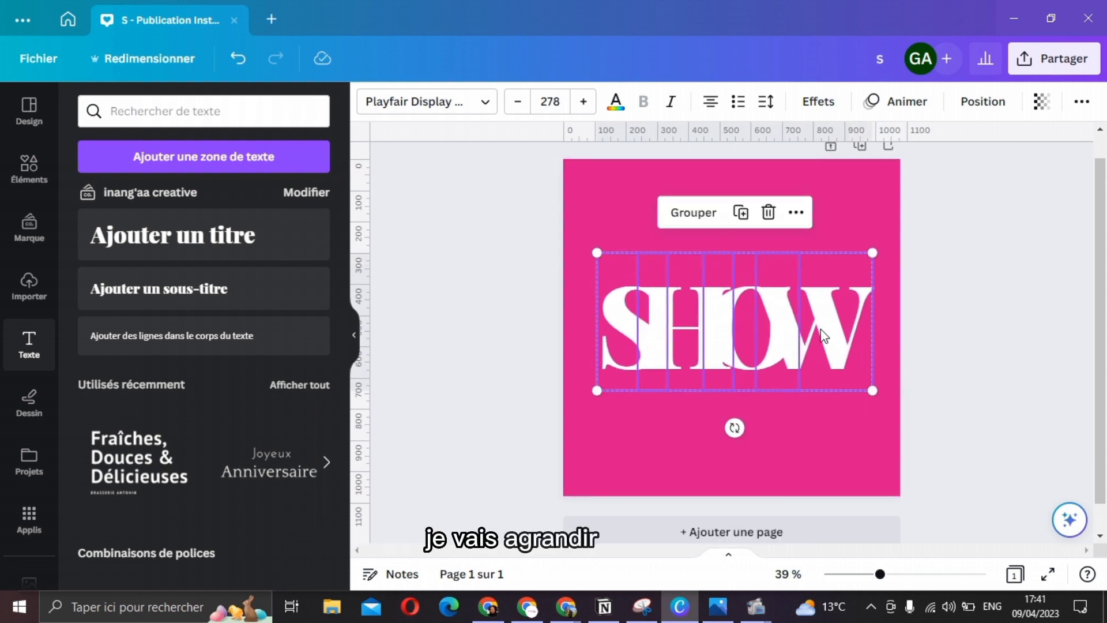
pyautogui.moveTo(818, 336); pyautogui.dragTo(820, 337)
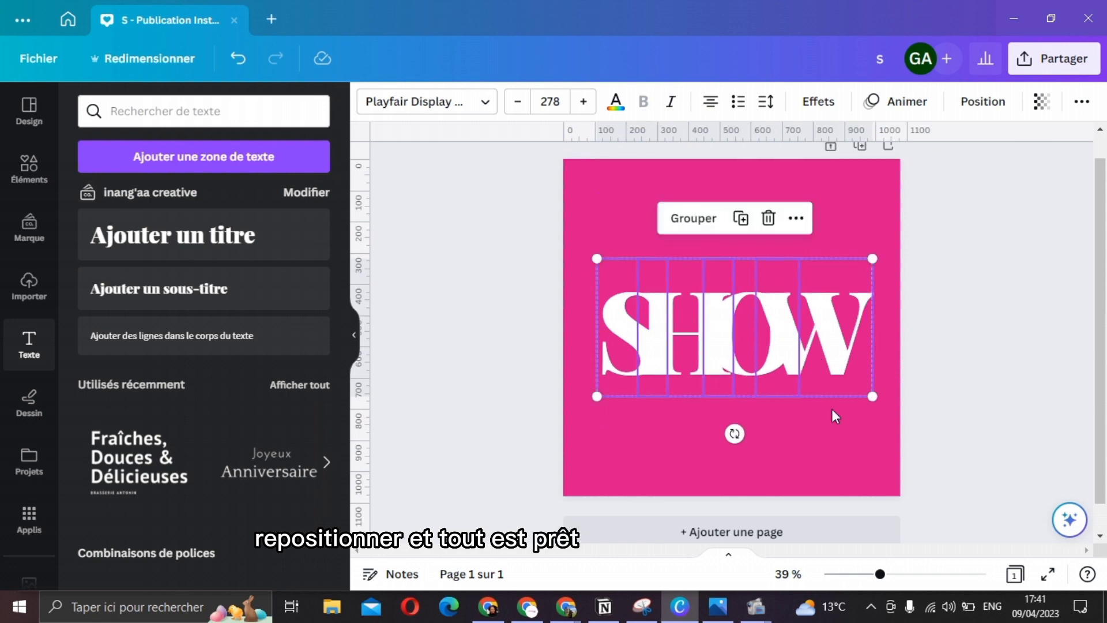
pyautogui.click(839, 465)
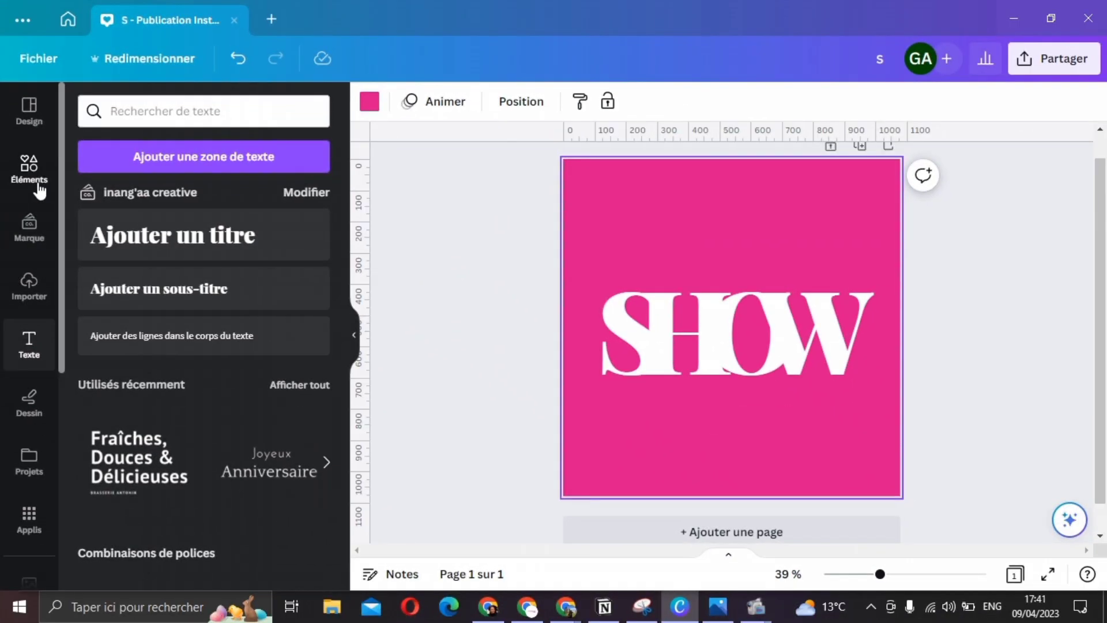
# - Add a square shape to the page and fill it with the brand kit's pink, #d9138a
pyautogui.click(30, 168)
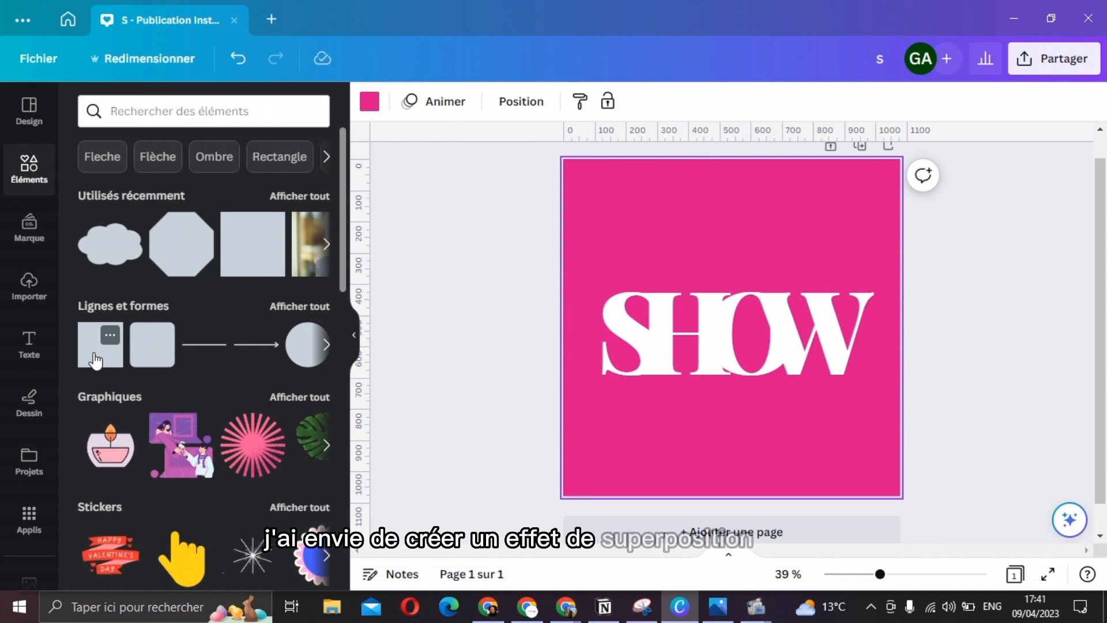
pyautogui.click(96, 357)
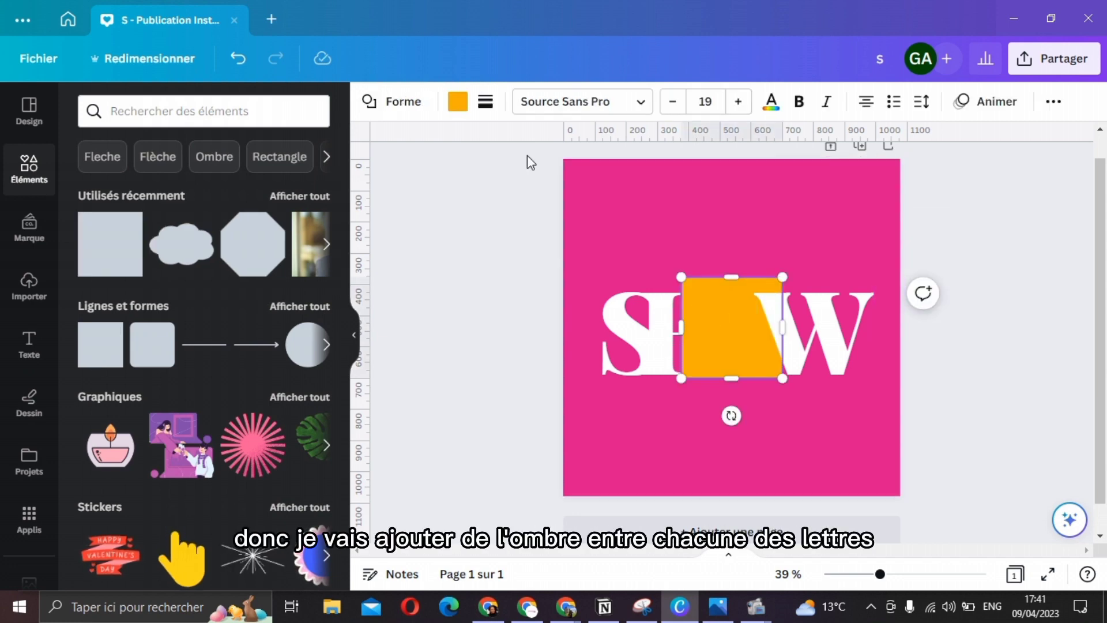
pyautogui.click(456, 108)
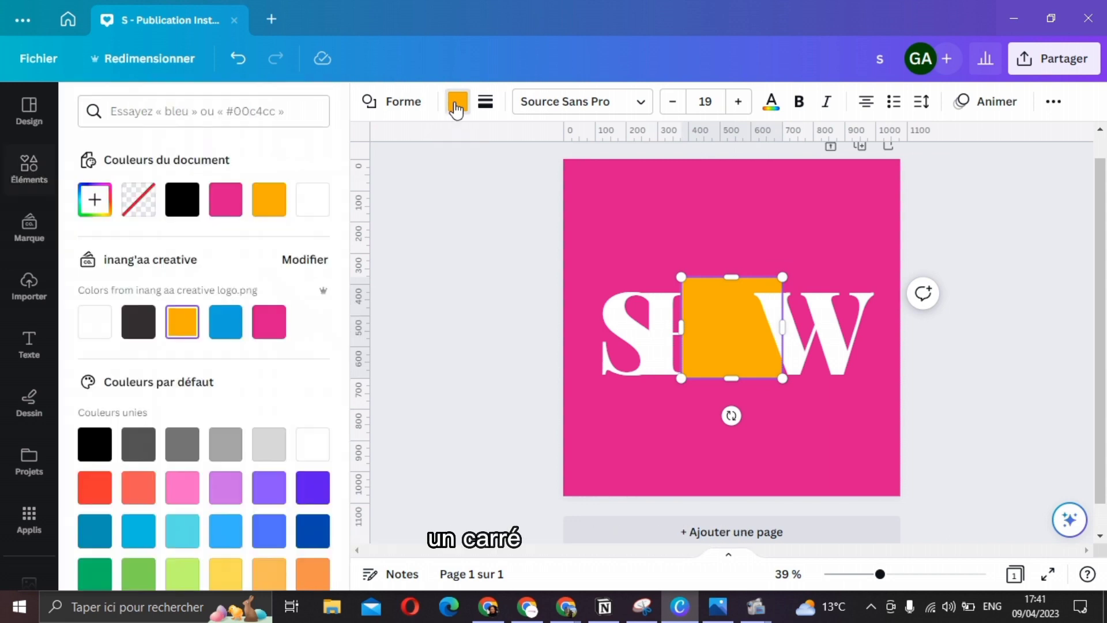
pyautogui.click(278, 327)
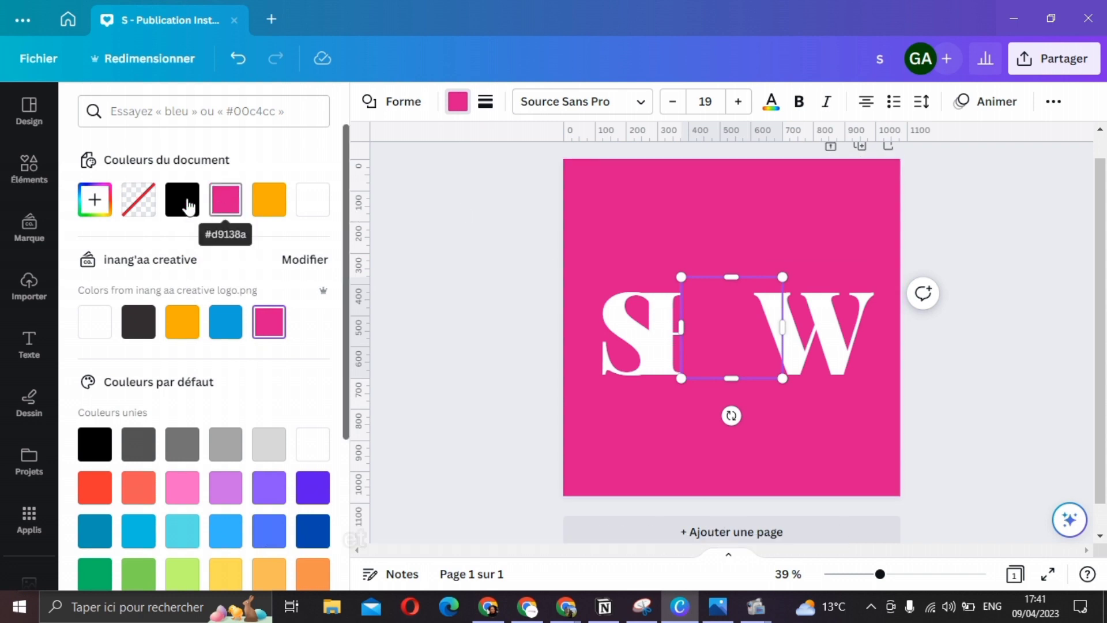
# - Change the square's fill to a gradient and sample the page background pink, #D9138A, for its second colour
pyautogui.click(95, 200)
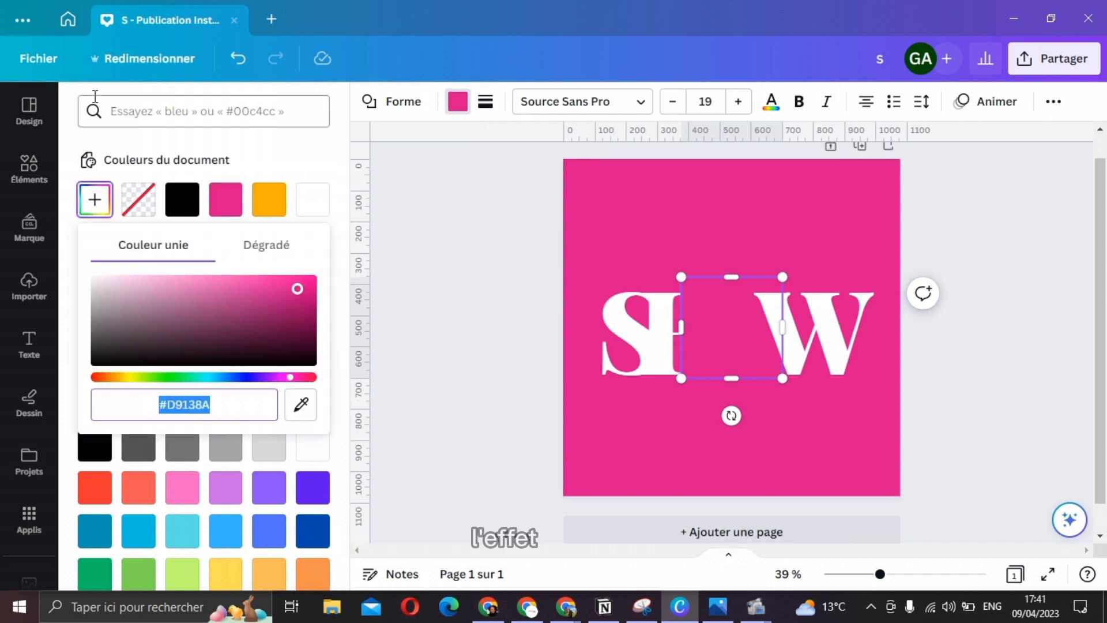
pyautogui.click(289, 254)
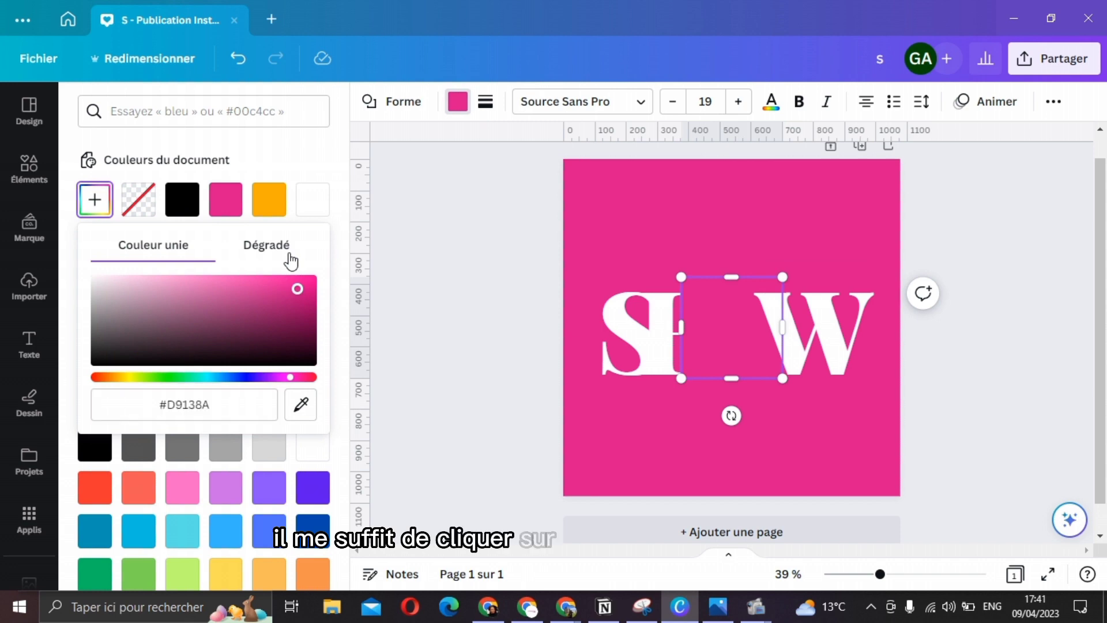
pyautogui.click(291, 260)
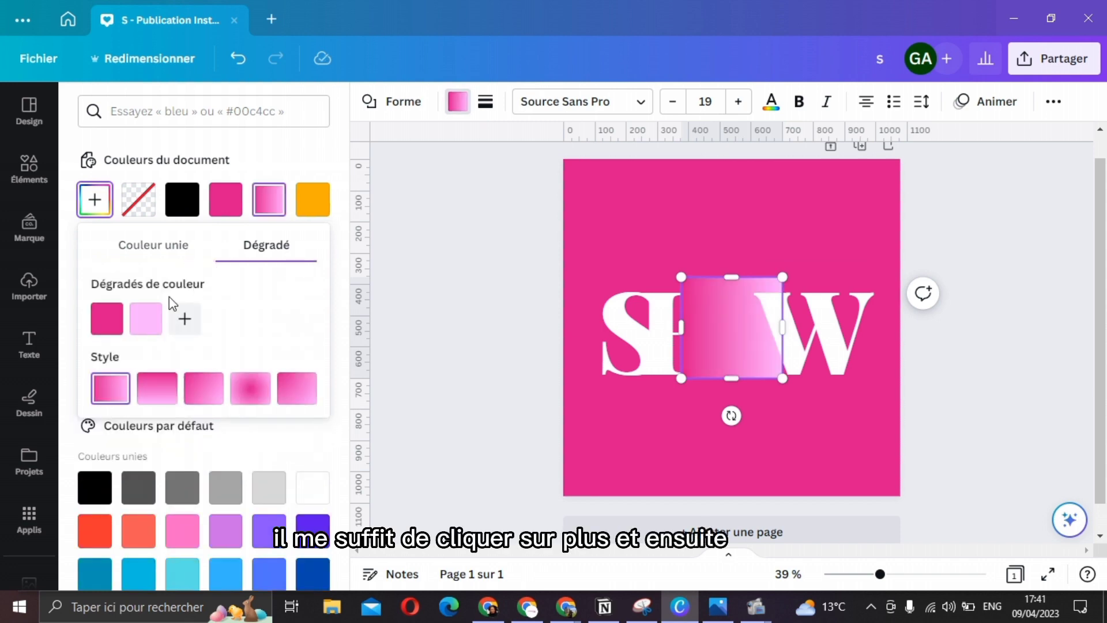
pyautogui.click(146, 321)
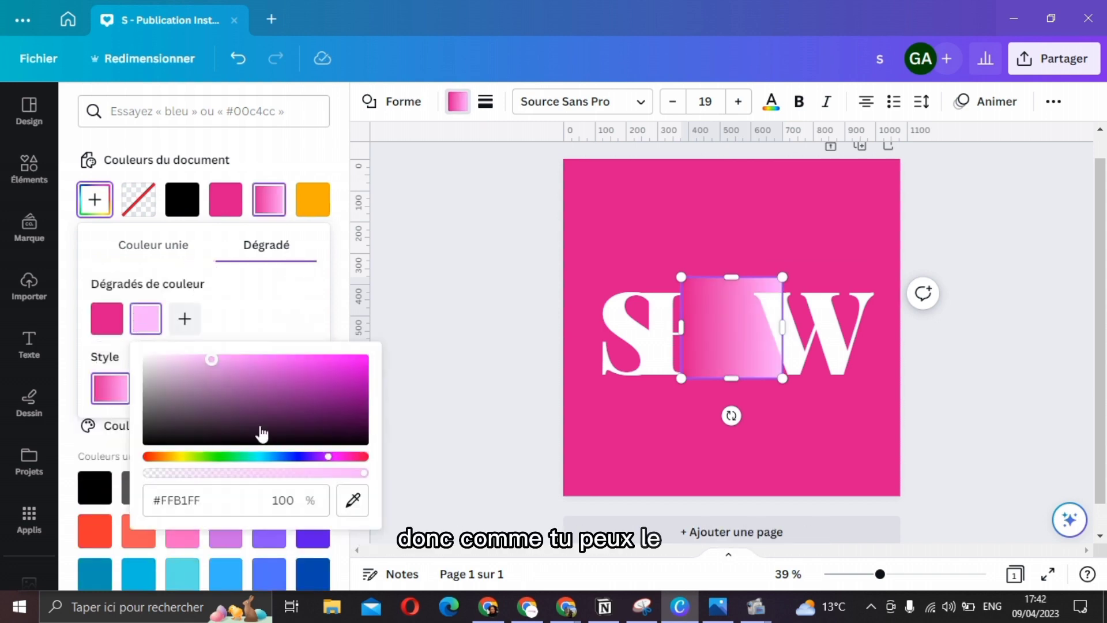
pyautogui.click(353, 502)
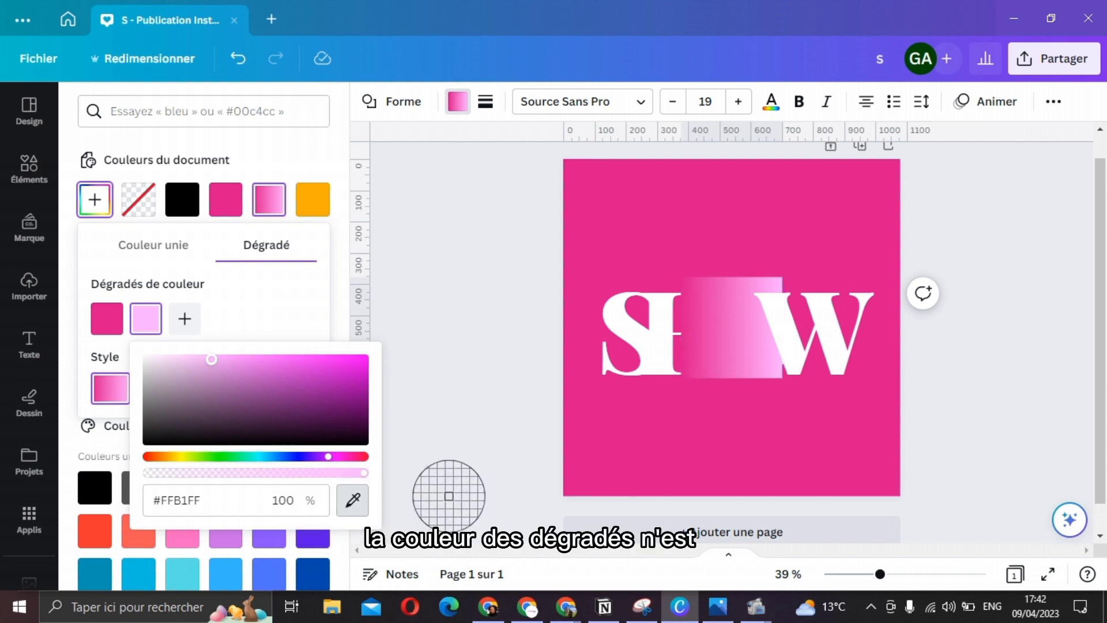
pyautogui.click(621, 466)
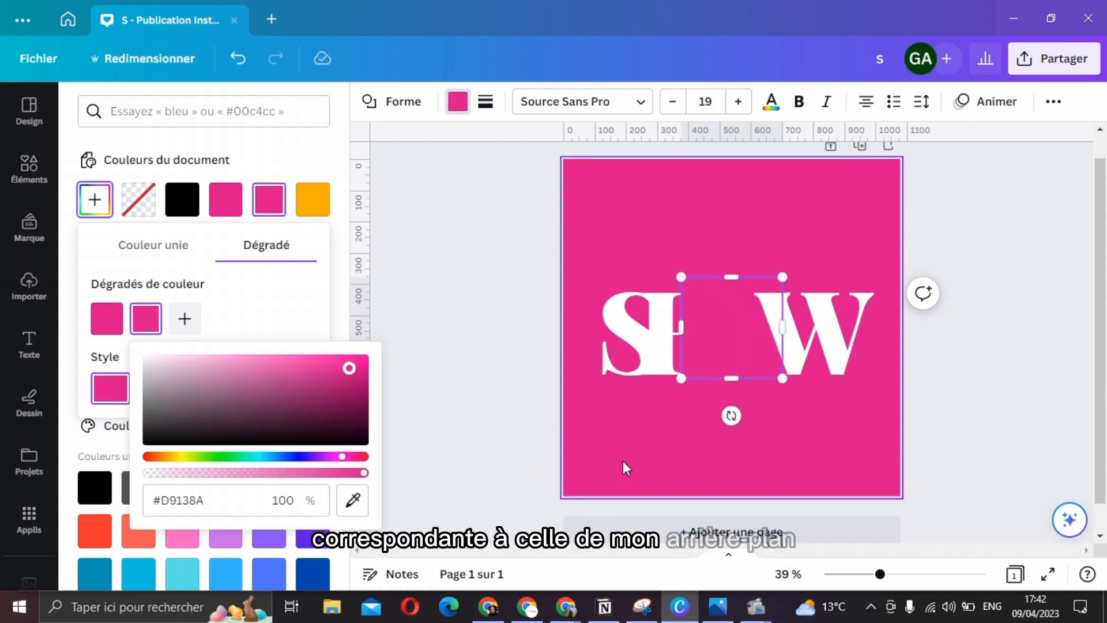
# - Set the gradient's first colour to 0% opacity so the square fades from transparent to pink #D9138A
pyautogui.click(107, 318)
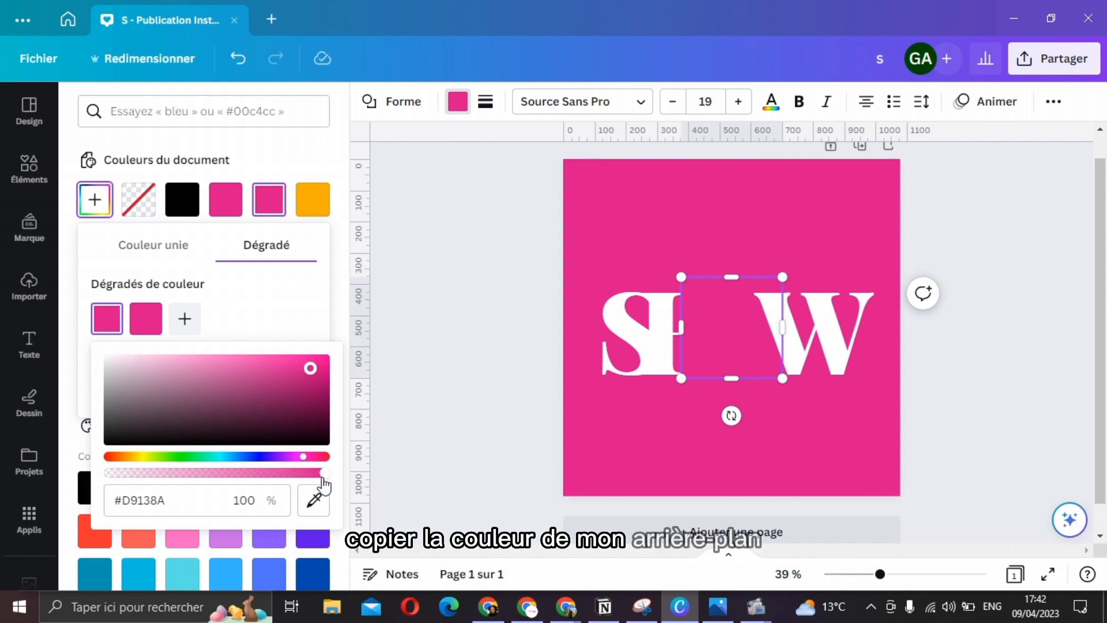
pyautogui.moveTo(312, 474); pyautogui.dragTo(104, 475)
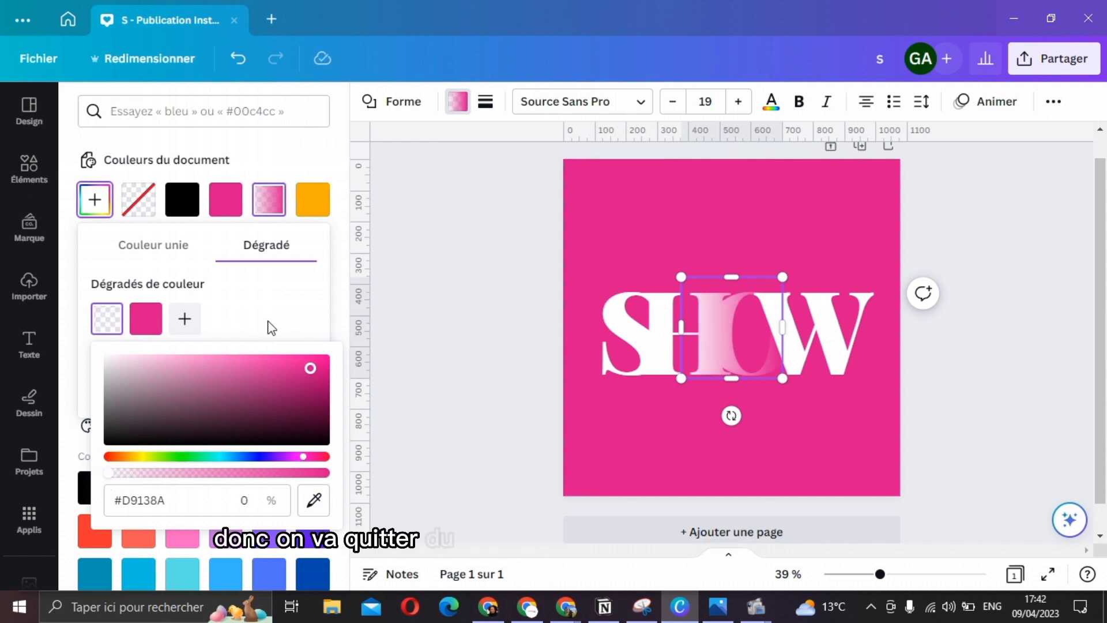
pyautogui.click(283, 311)
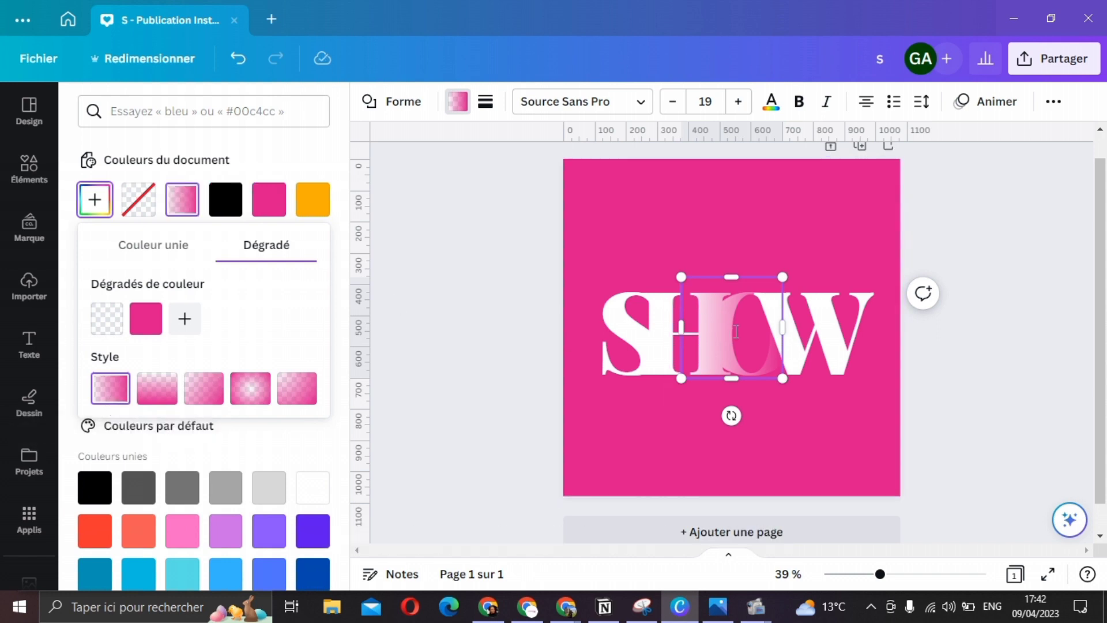
# - Narrow the gradient square to a rectangle about 200 px wide and place it over the S where it meets the H
pyautogui.click(755, 302)
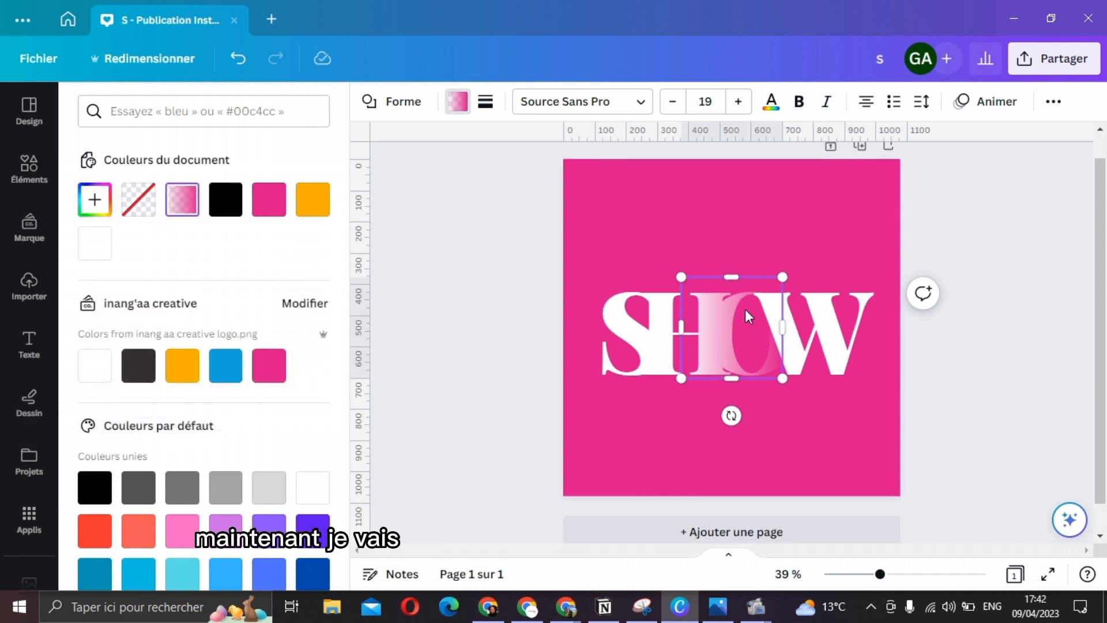
pyautogui.moveTo(735, 312); pyautogui.dragTo(686, 339)
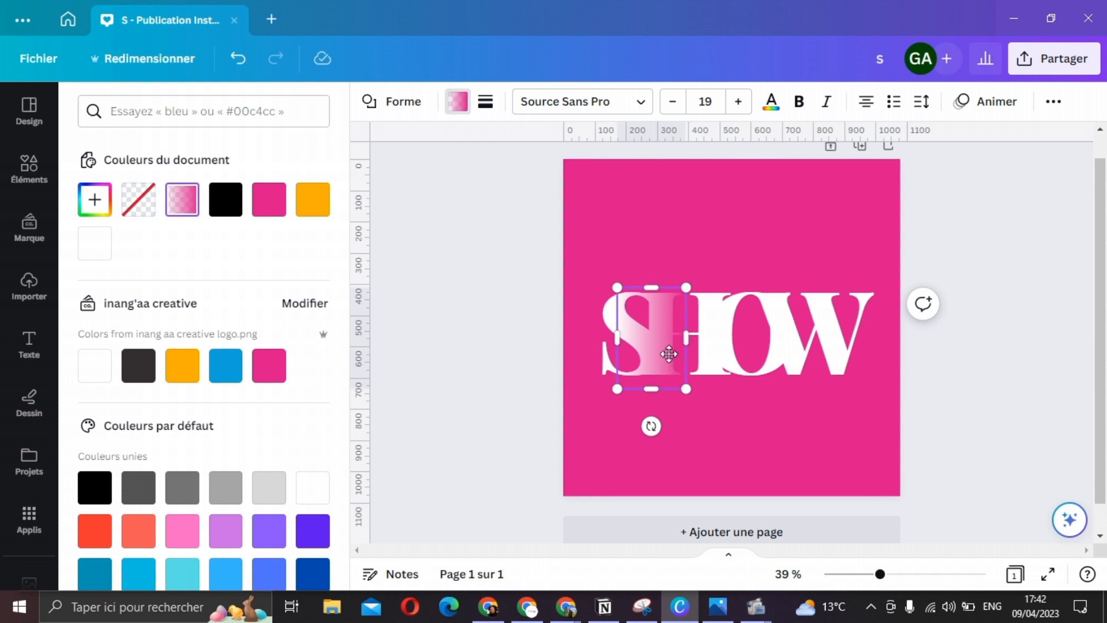
pyautogui.moveTo(669, 358); pyautogui.dragTo(658, 320)
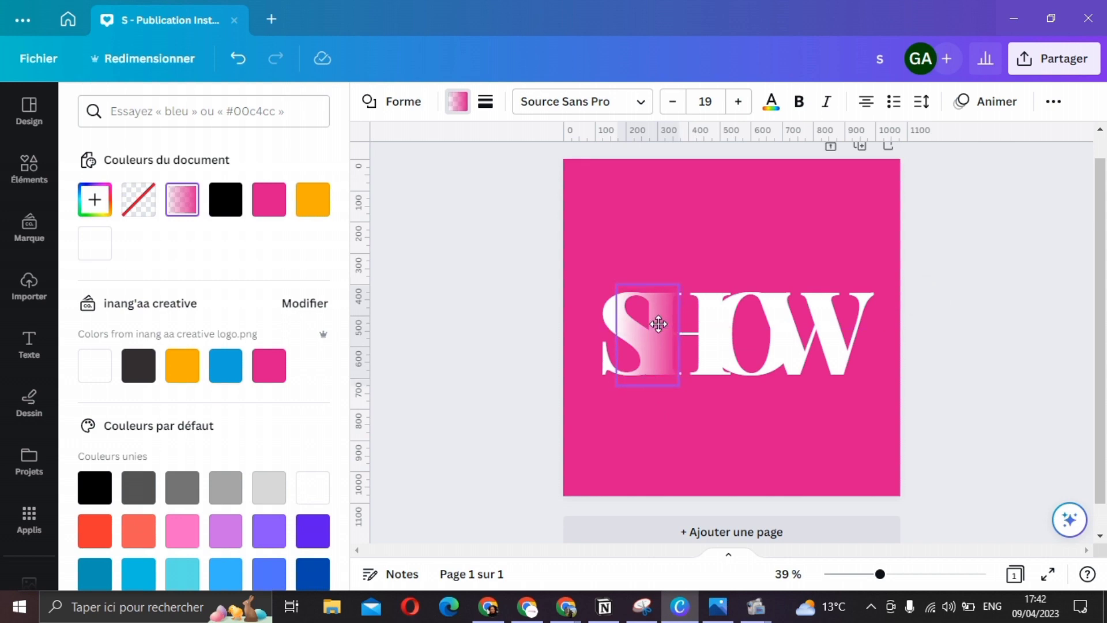
pyautogui.moveTo(658, 324); pyautogui.dragTo(659, 324)
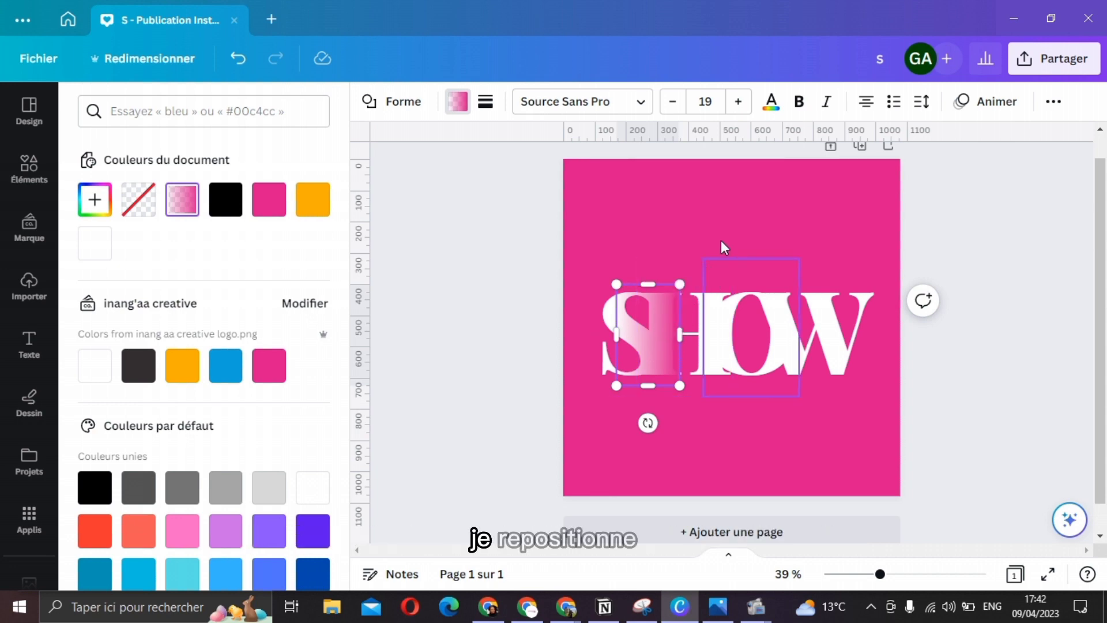
pyautogui.click(742, 229)
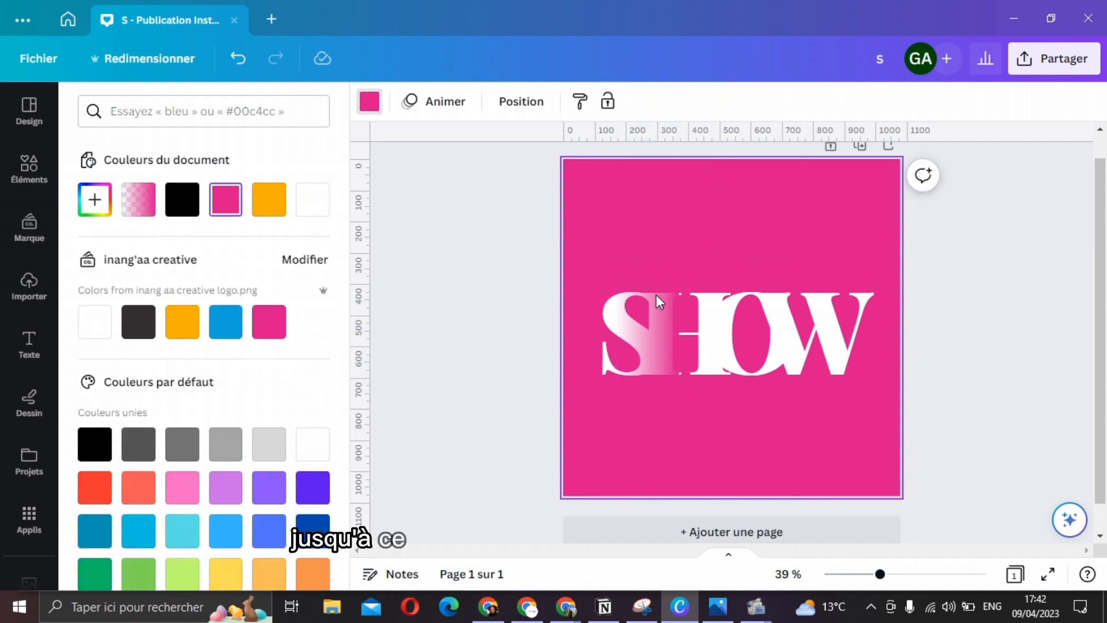
# - Duplicate the gradient rectangle three times, placing the copies over the H–O overlap, the O–W overlap and the right end of the W
pyautogui.click(647, 327)
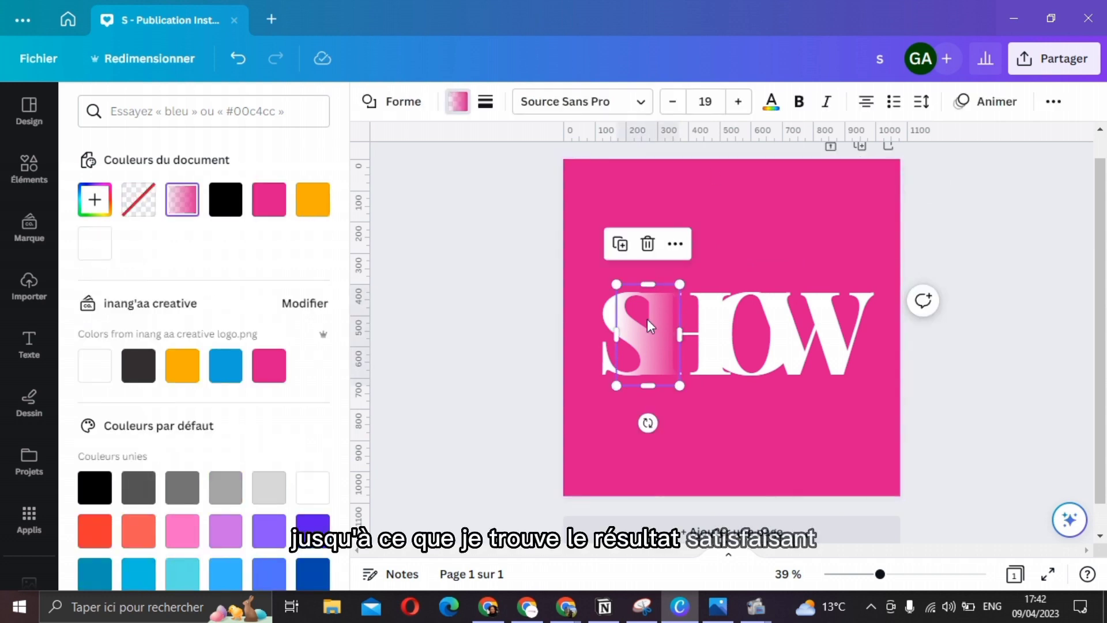
pyautogui.click(626, 249)
pyautogui.moveTo(662, 348); pyautogui.dragTo(720, 335)
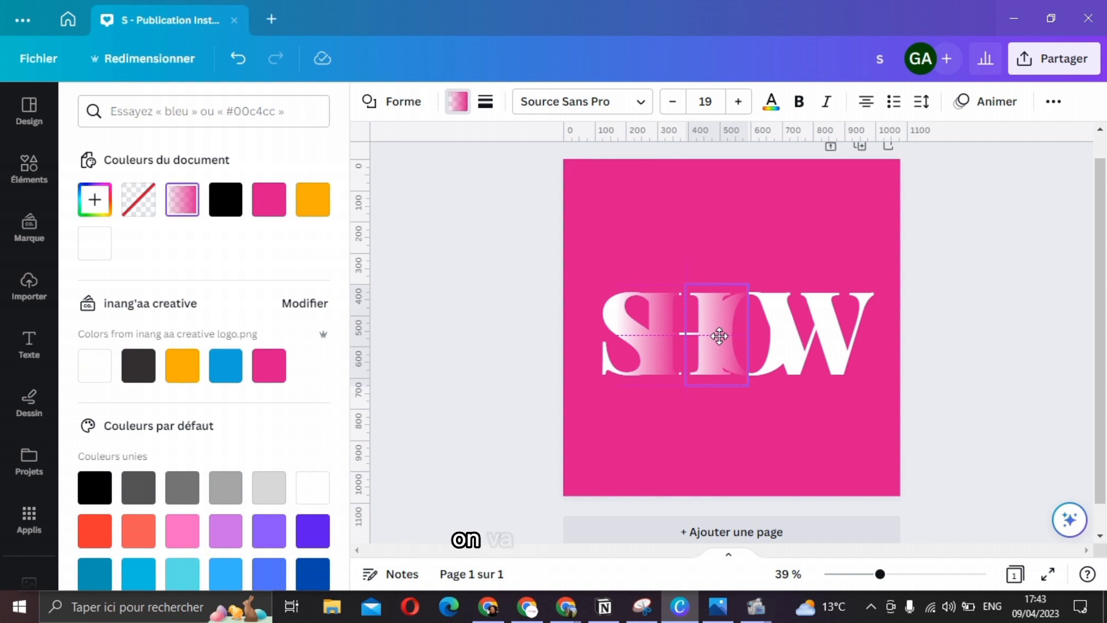
pyautogui.moveTo(720, 335); pyautogui.dragTo(719, 336)
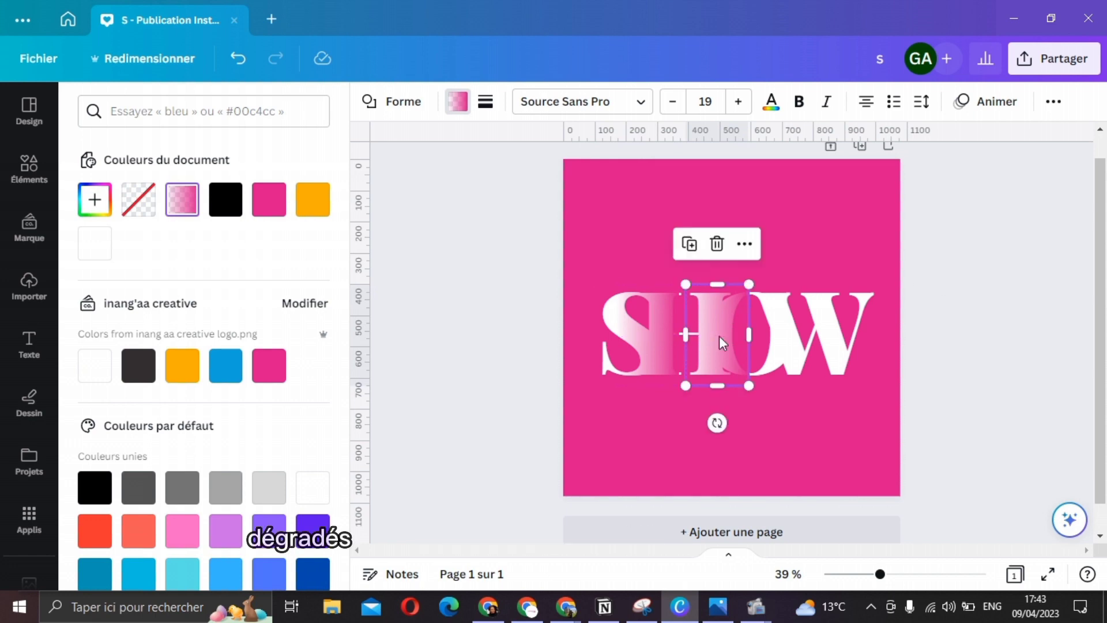
pyautogui.click(690, 245)
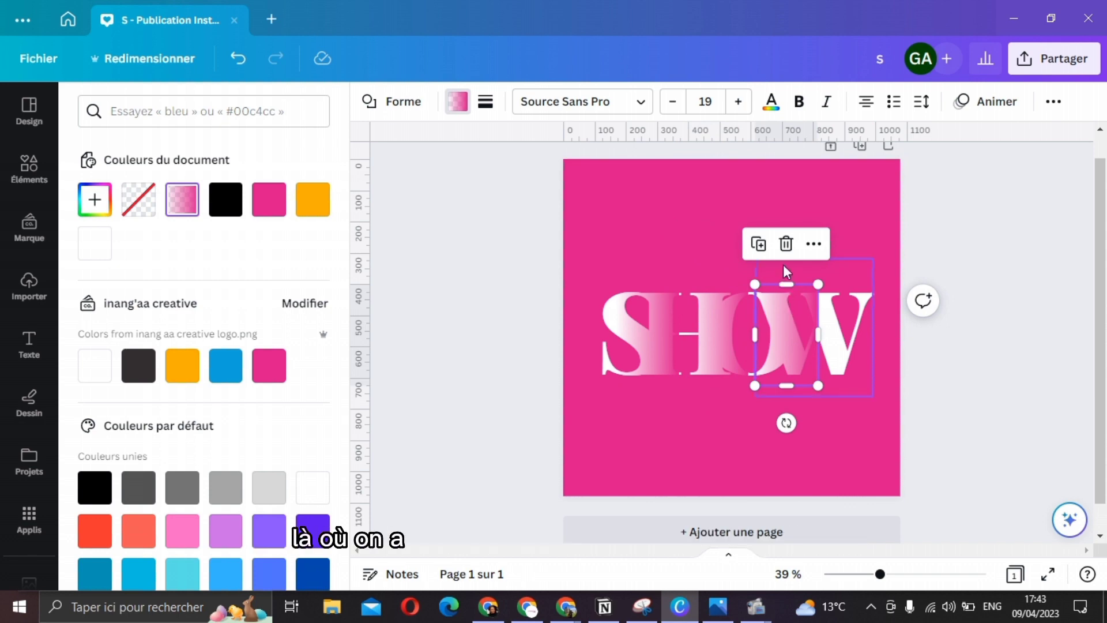
pyautogui.click(759, 245)
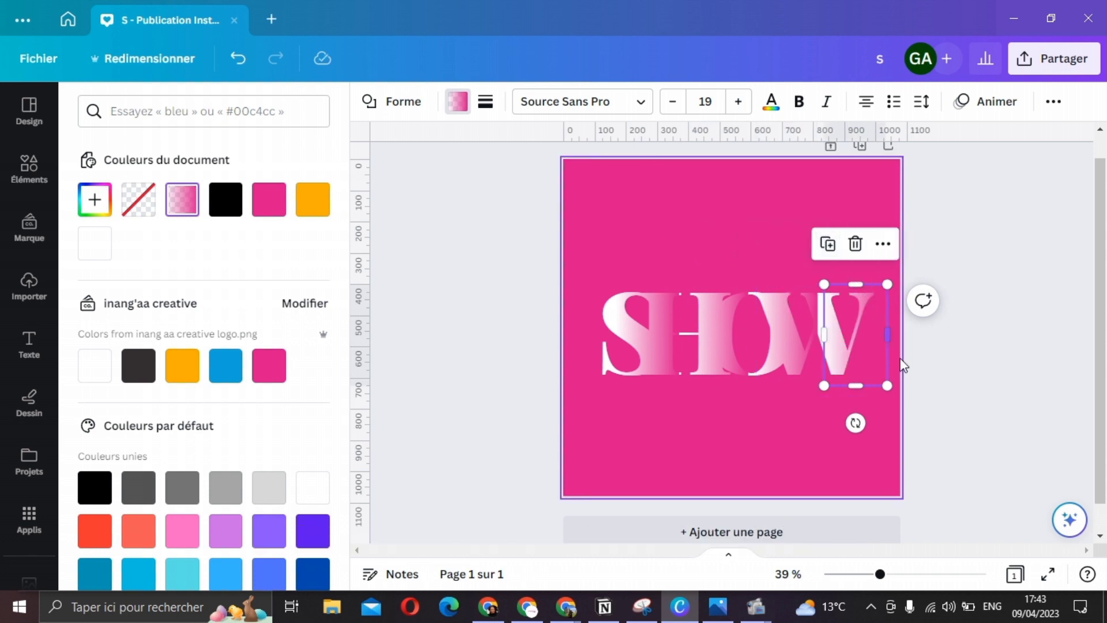
# - Show the design's layer list and move the first gradient rectangle directly above the S layer, beneath the H
pyautogui.click(779, 401)
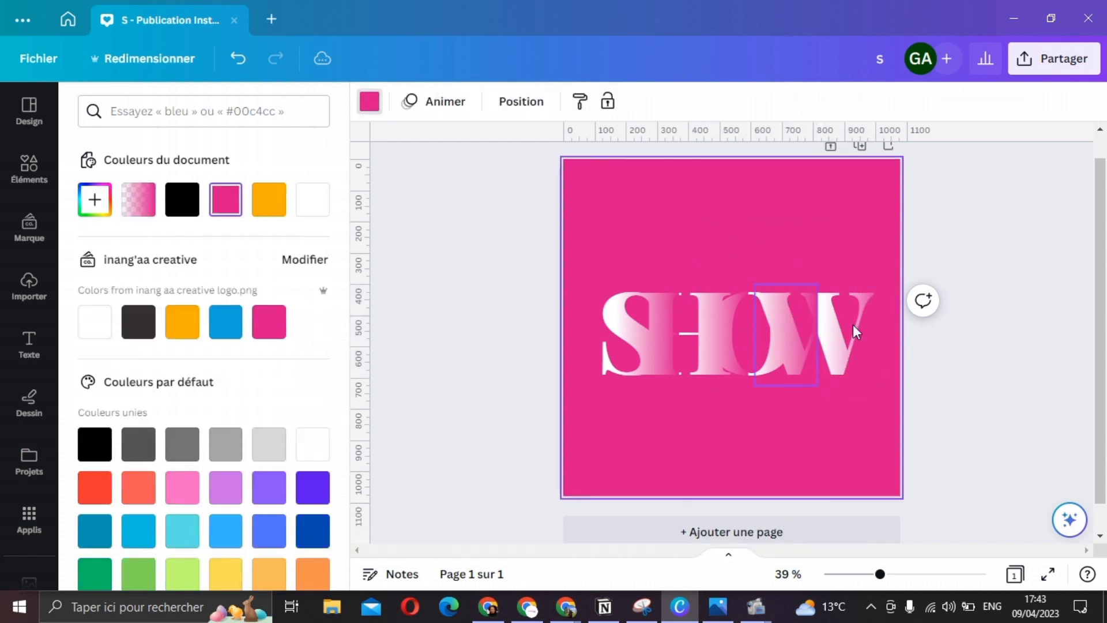
pyautogui.click(863, 329)
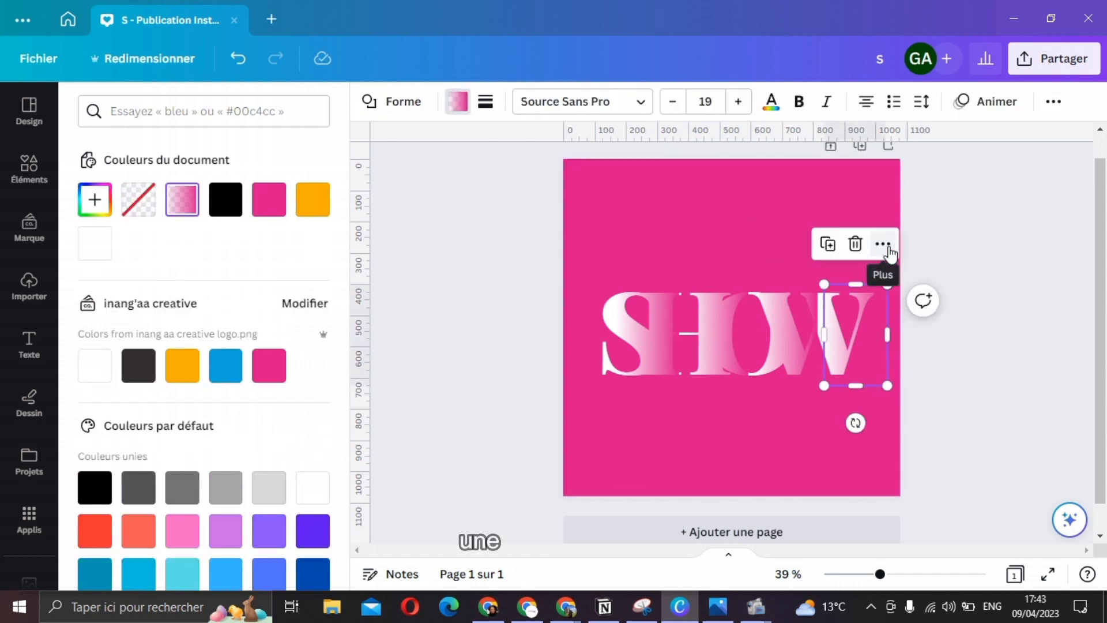
pyautogui.click(886, 246)
pyautogui.moveTo(895, 334)
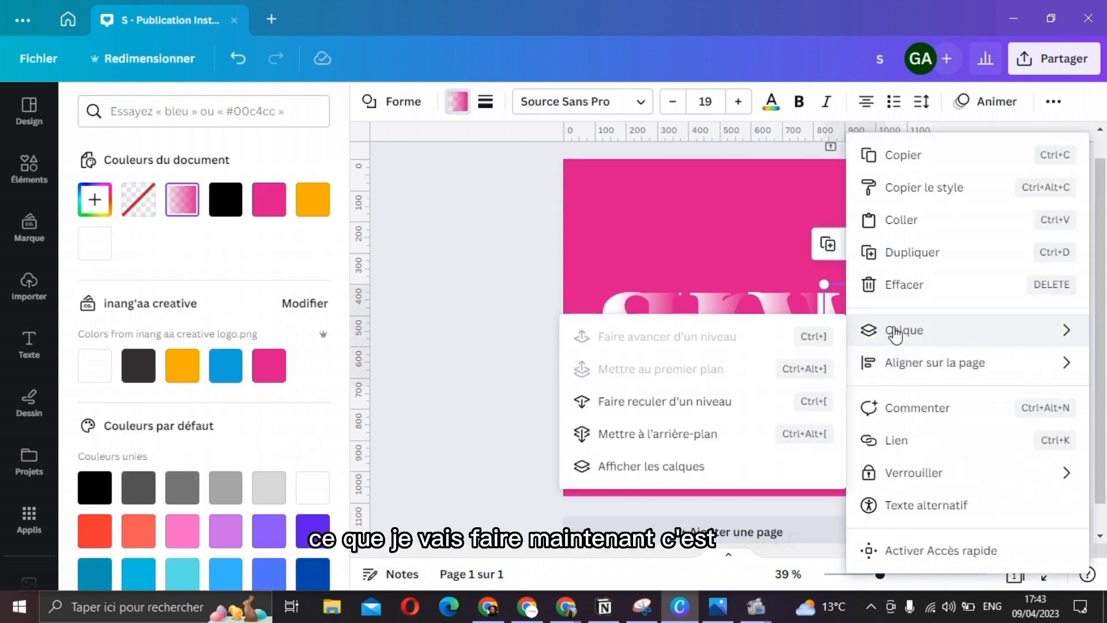
pyautogui.click(681, 467)
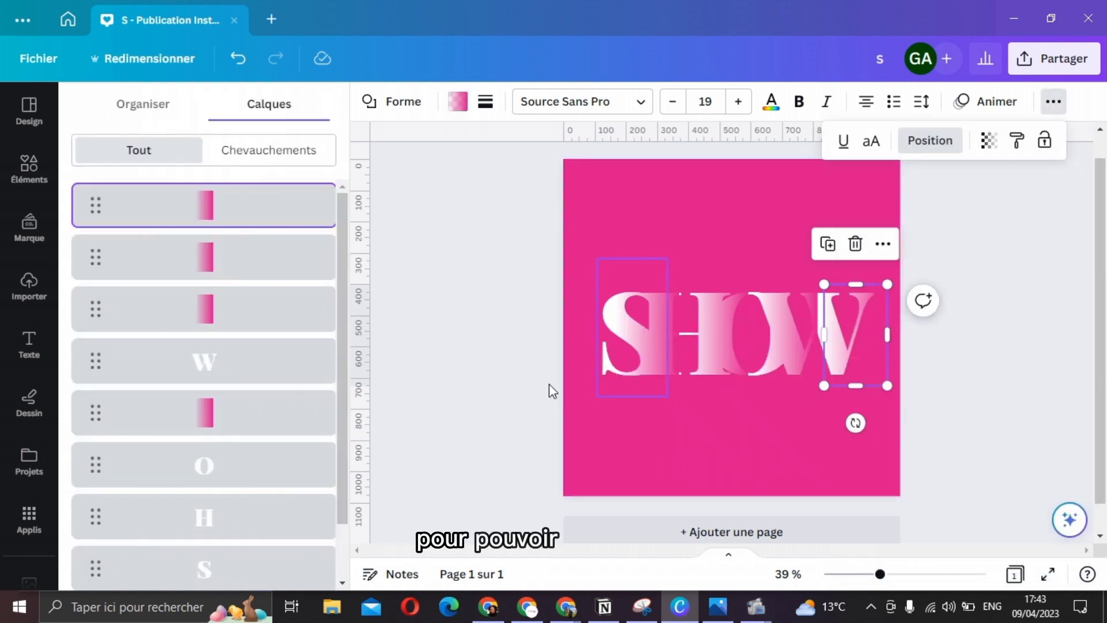
pyautogui.click(240, 430)
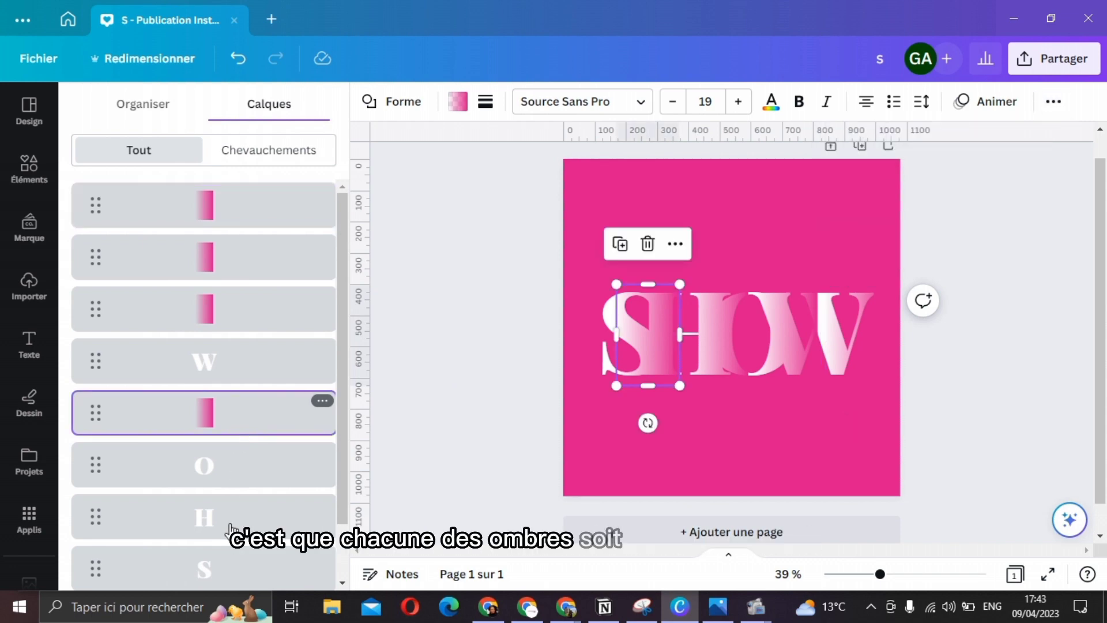
pyautogui.moveTo(241, 426); pyautogui.dragTo(236, 501)
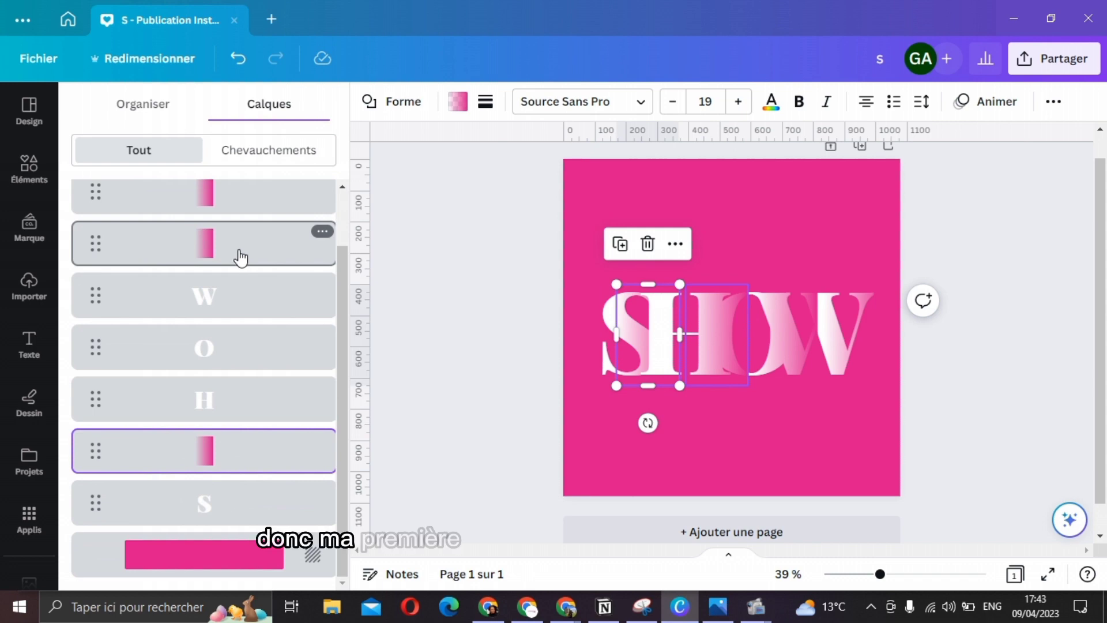
# - Move the next two gradient rectangles directly beneath the O and W layers, and centre all the lettering together on the page
pyautogui.moveTo(237, 374); pyautogui.dragTo(240, 386)
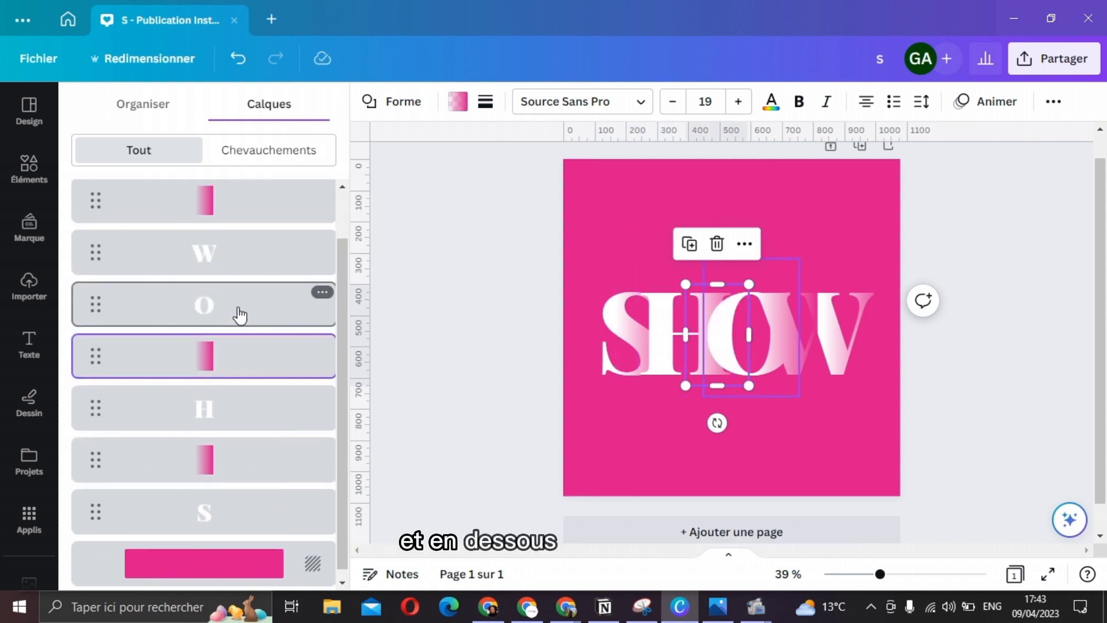
pyautogui.scroll(1, 234, 269)
pyautogui.moveTo(233, 266); pyautogui.dragTo(230, 338)
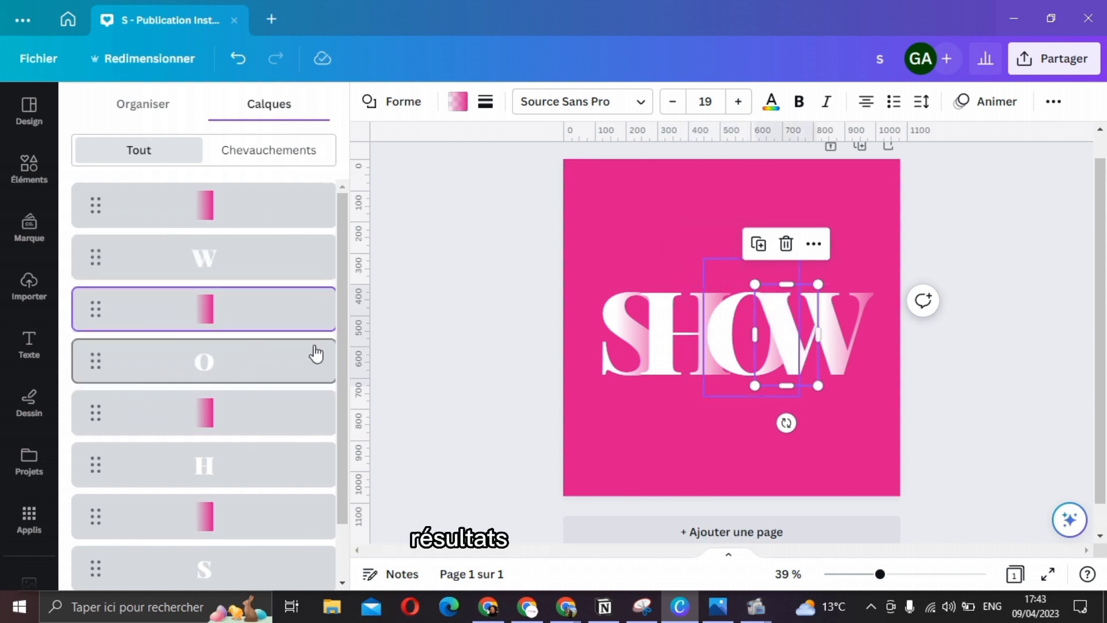
pyautogui.hotkey('ctrl', 'a')
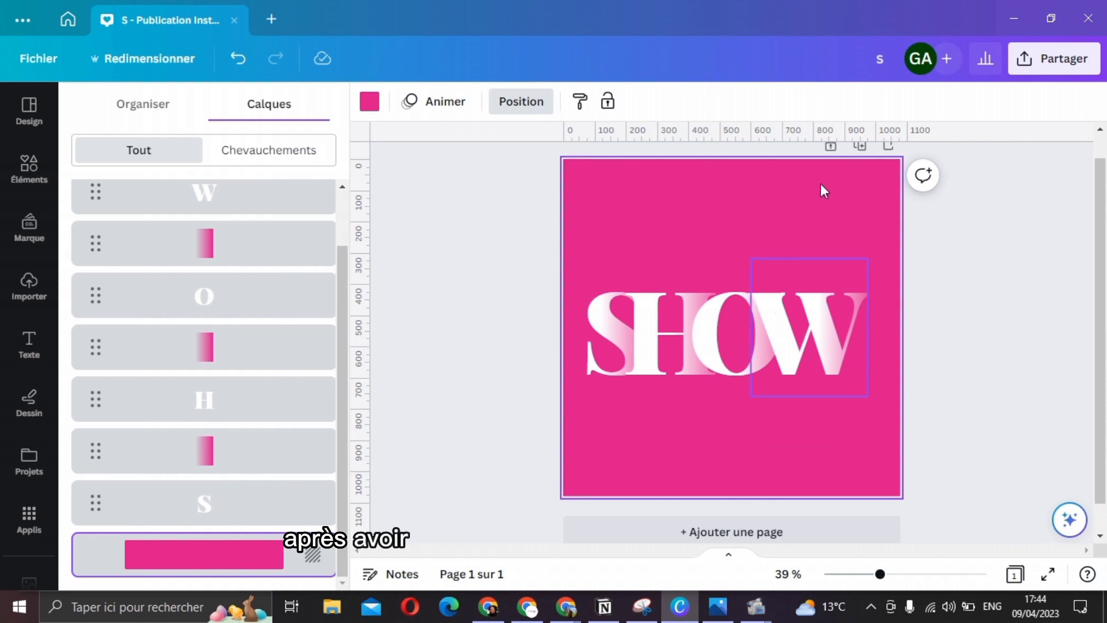
# - Download the design as a PNG named S in the Téléchargements folder, replacing the existing file
pyautogui.click(1048, 70)
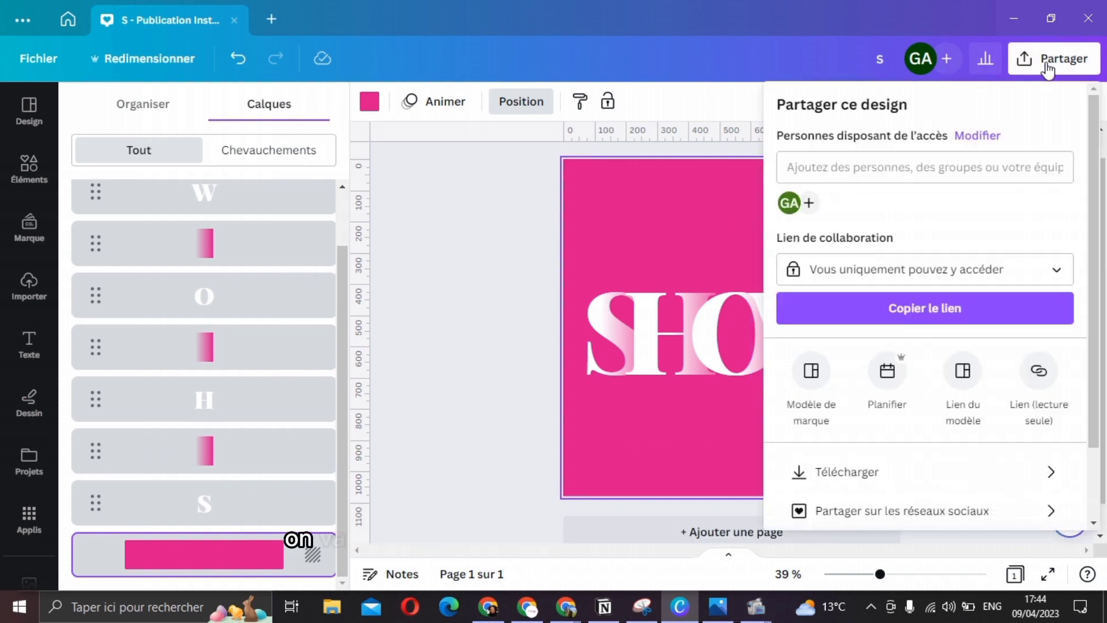
pyautogui.click(878, 473)
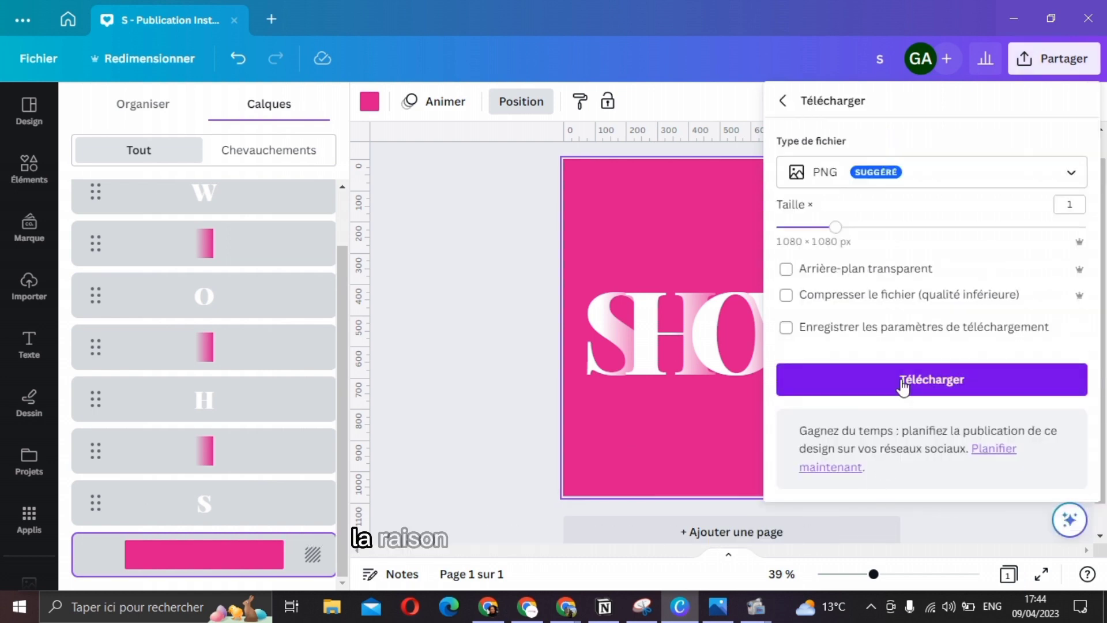
pyautogui.click(902, 385)
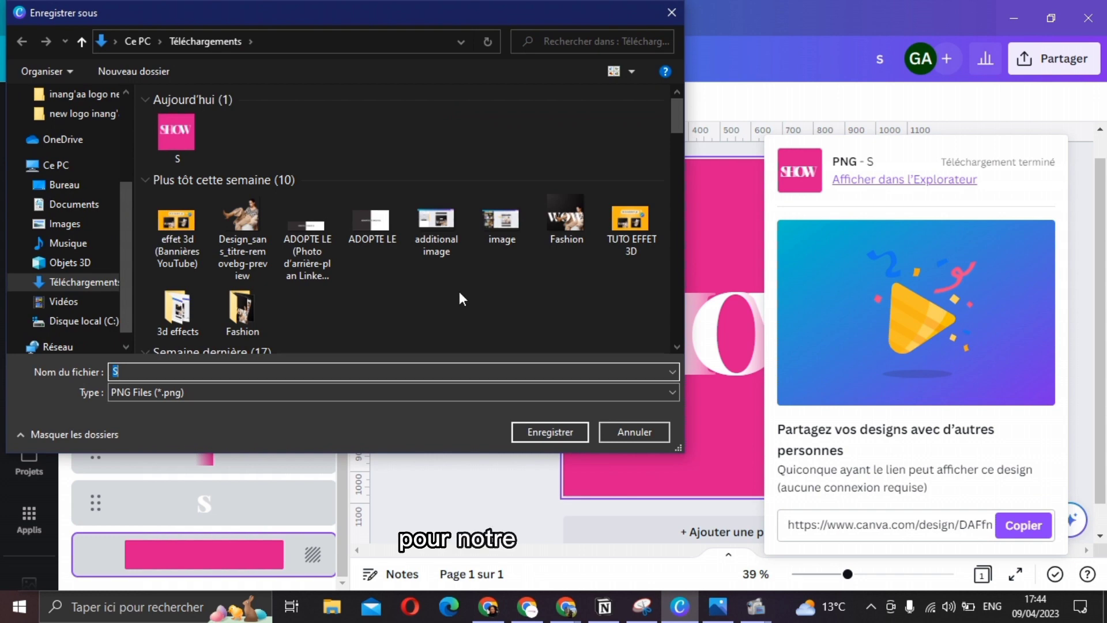
pyautogui.click(571, 433)
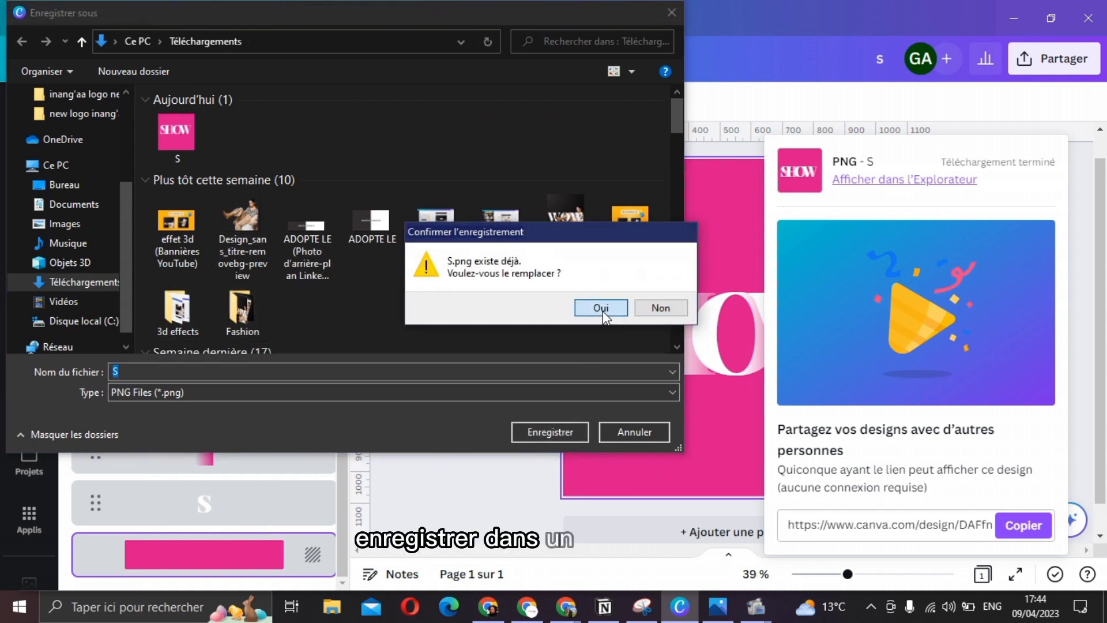
pyautogui.click(601, 308)
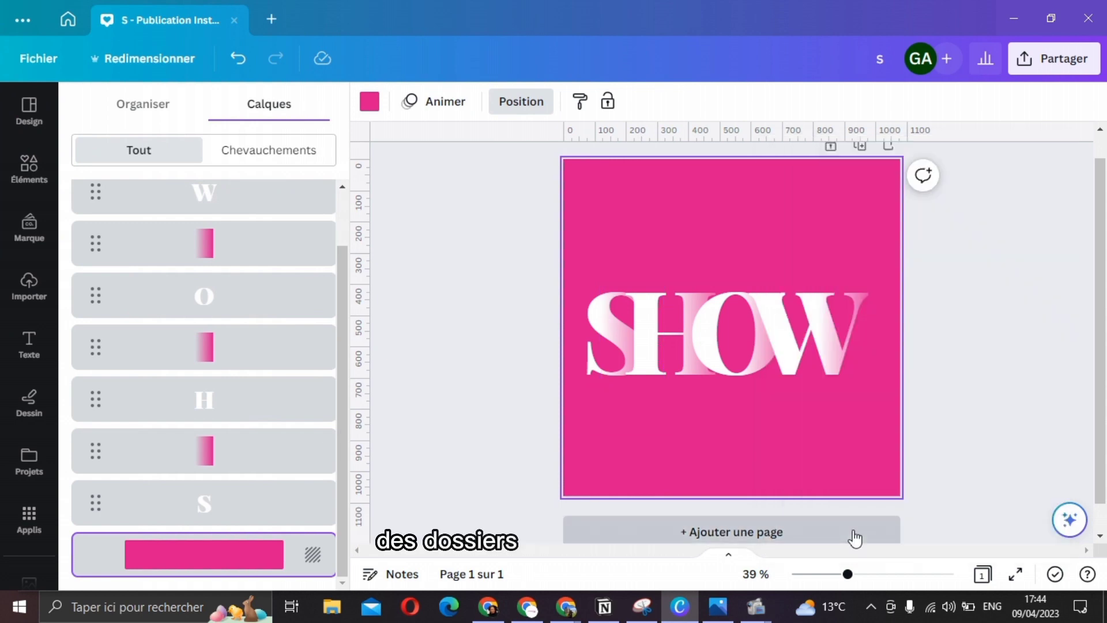
# - Add a second page and place the exported SHOW image on it from the uploads
pyautogui.click(855, 538)
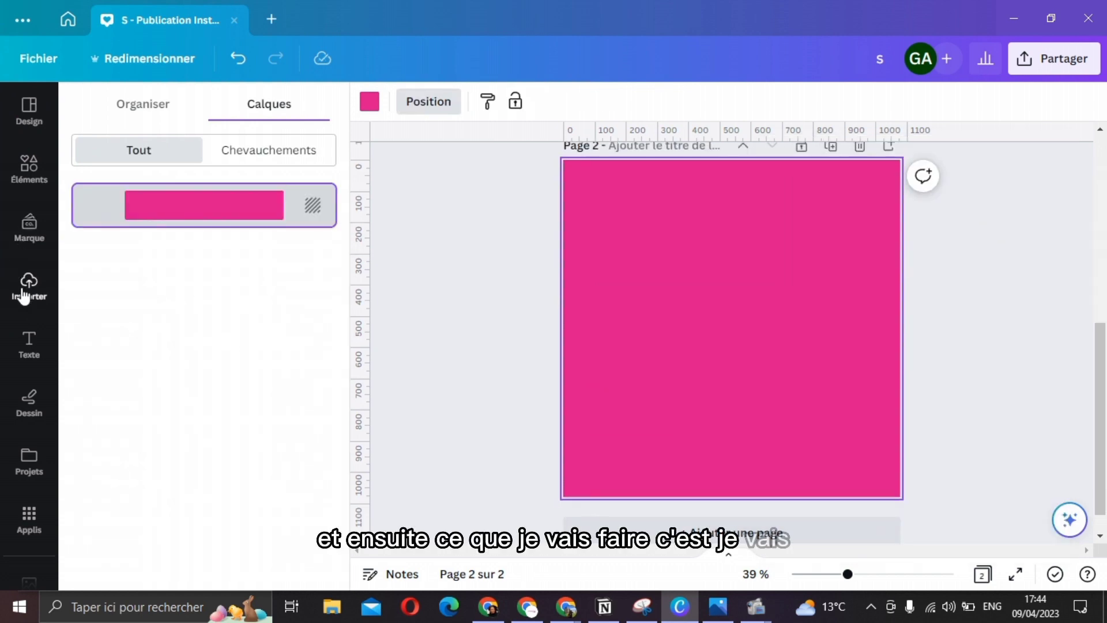
pyautogui.click(24, 296)
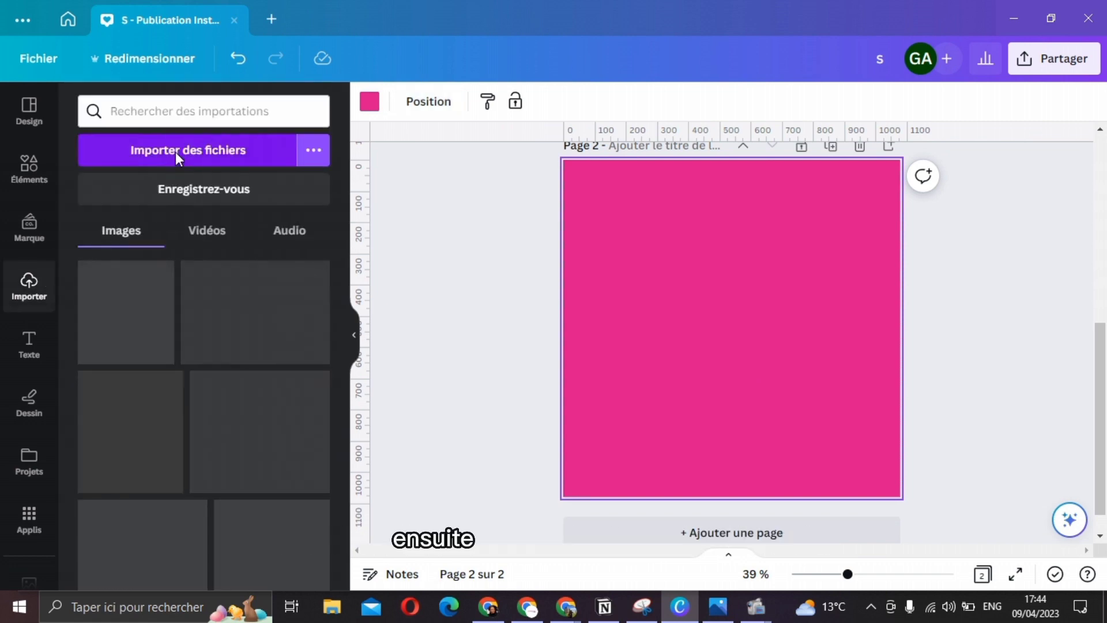
pyautogui.click(553, 435)
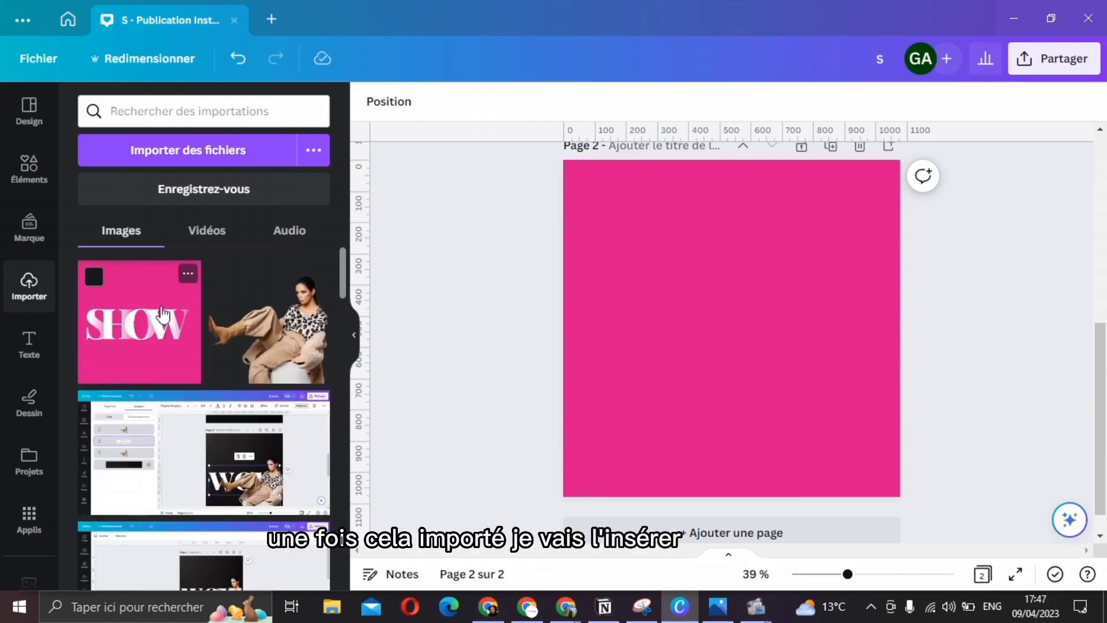
pyautogui.click(163, 315)
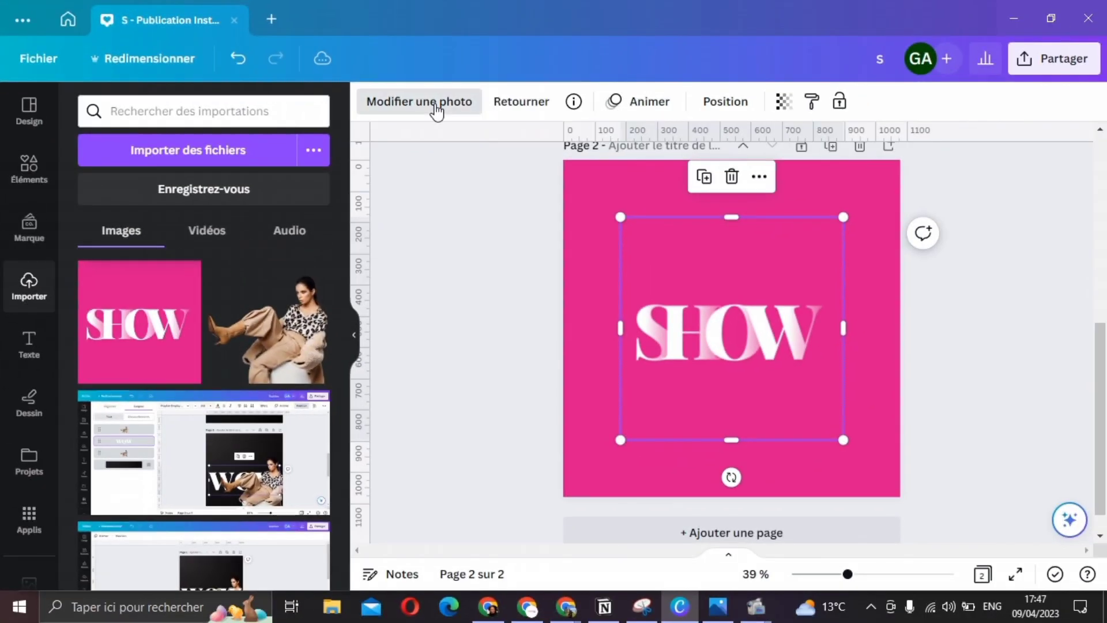
# - Remove the background from the SHOW image and crop its empty area above and below the lettering
pyautogui.click(437, 109)
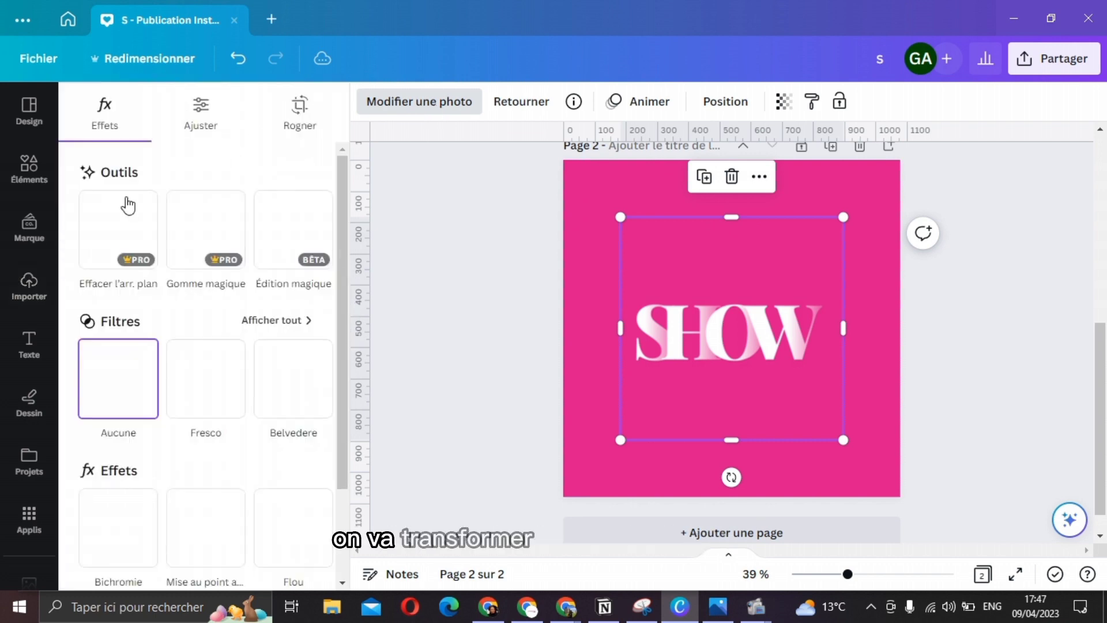
pyautogui.click(127, 227)
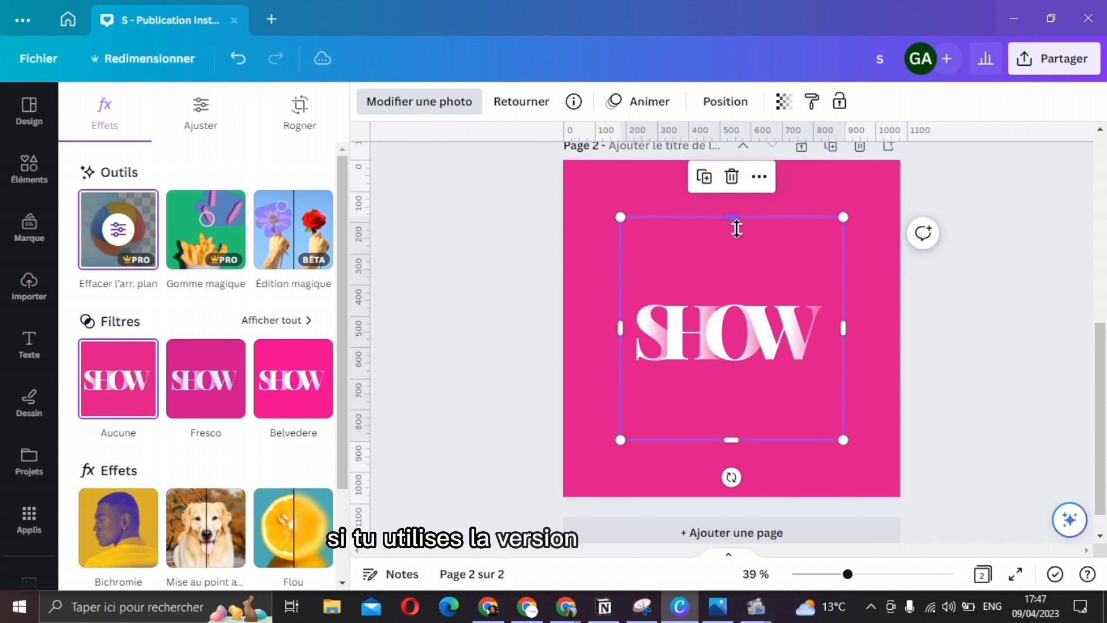
pyautogui.moveTo(736, 227); pyautogui.dragTo(738, 282)
pyautogui.moveTo(732, 440); pyautogui.dragTo(732, 381)
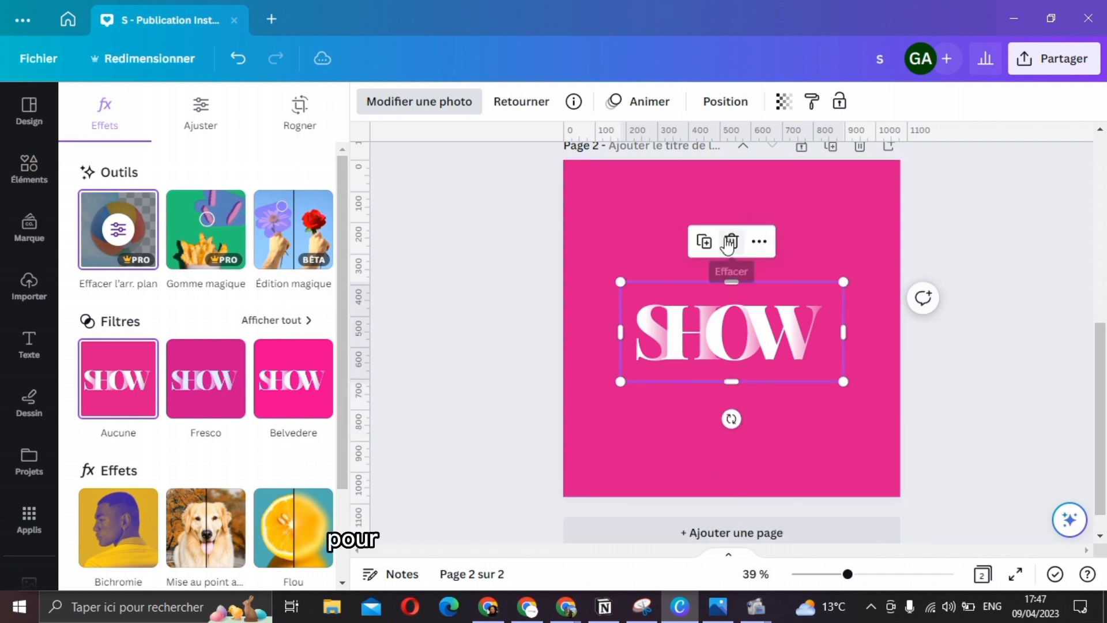
# - Copy the cropped SHOW image from page 2 to page 1 and place it below the original lettering
pyautogui.click(759, 243)
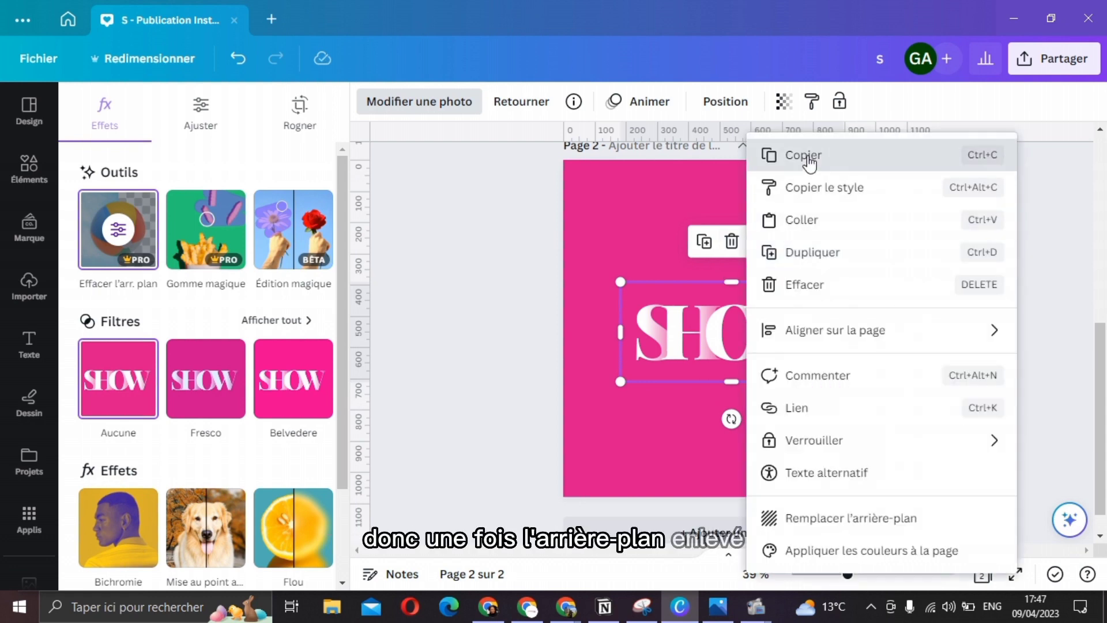
pyautogui.click(801, 155)
pyautogui.scroll(2, 819, 242)
pyautogui.scroll(3, 818, 243)
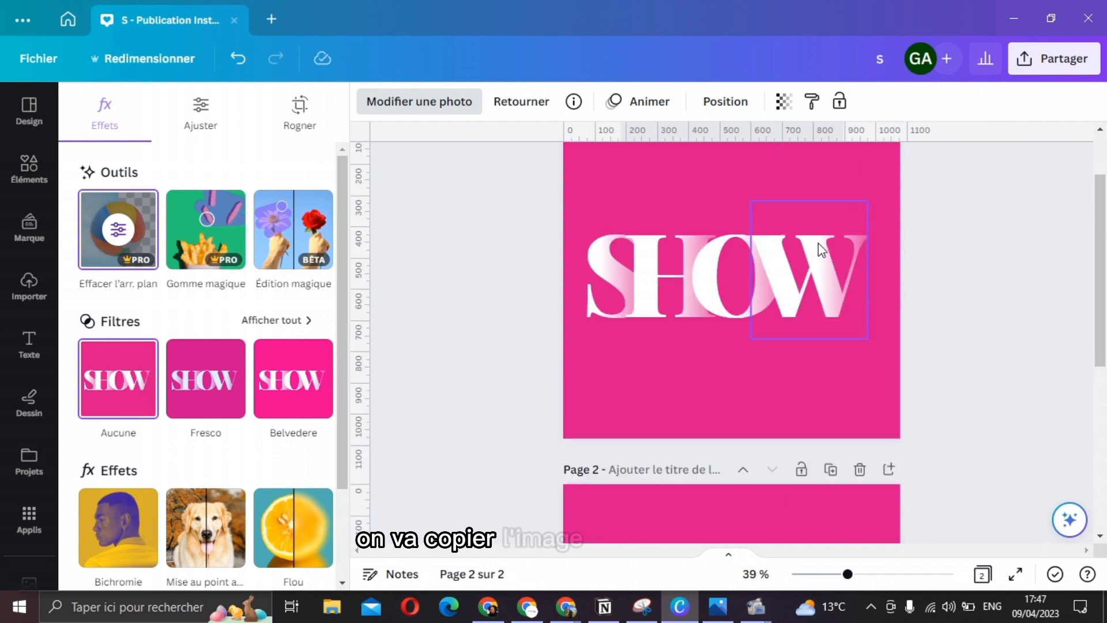
pyautogui.click(745, 373)
pyautogui.rightClick(745, 373)
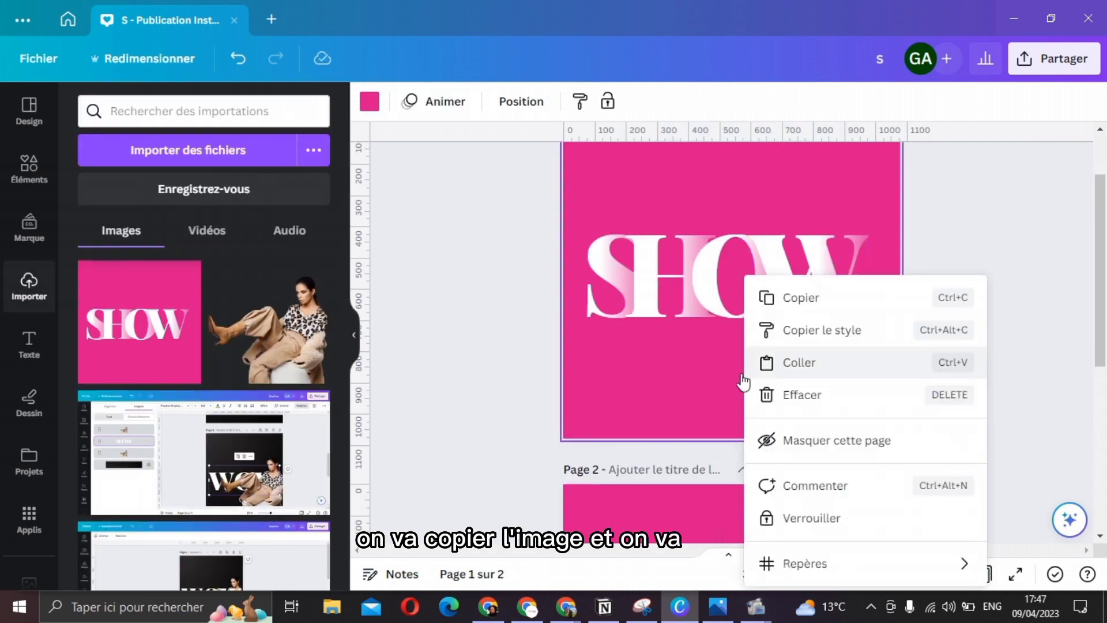
pyautogui.click(783, 363)
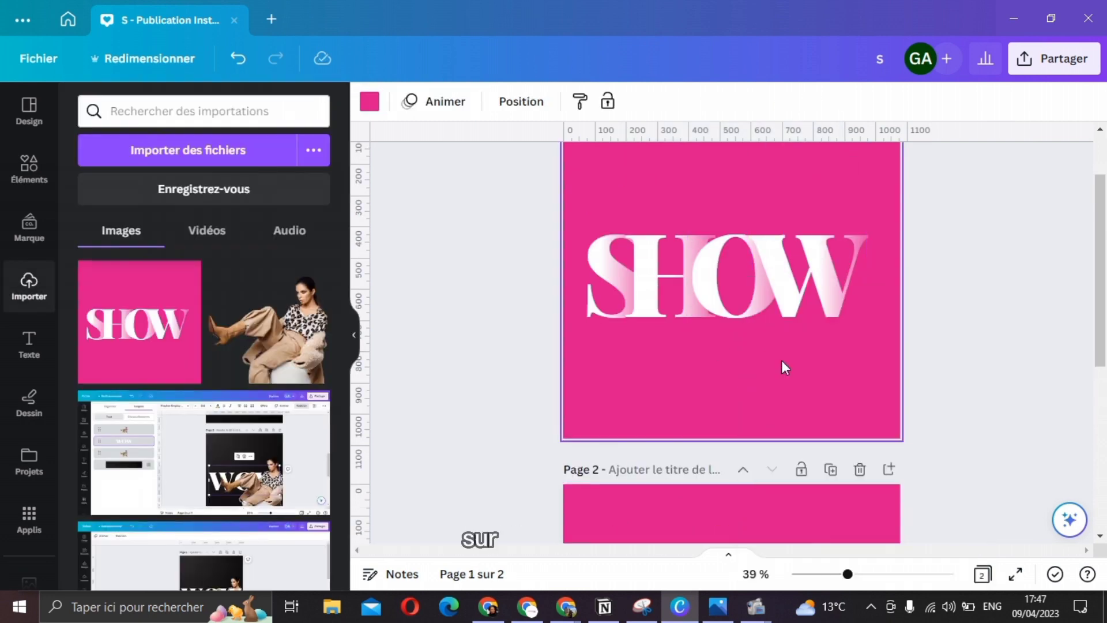
pyautogui.moveTo(714, 291); pyautogui.dragTo(713, 385)
# - Move all the original SHOW letters and their gradient rectangles together further up page 1
pyautogui.scroll(2, 895, 358)
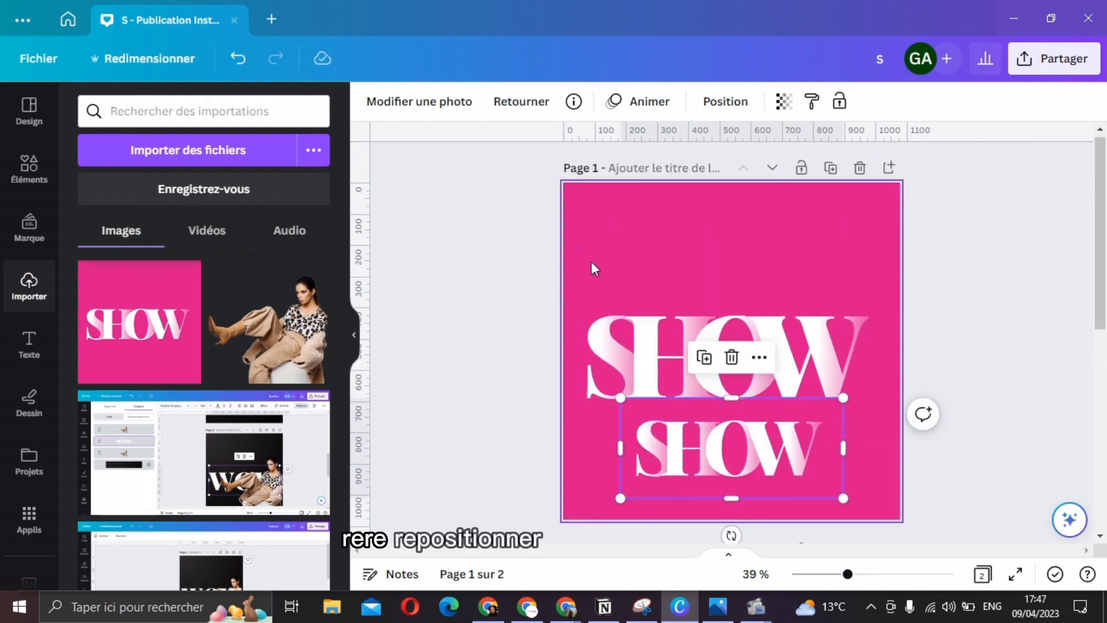
pyautogui.moveTo(831, 330); pyautogui.dragTo(865, 418)
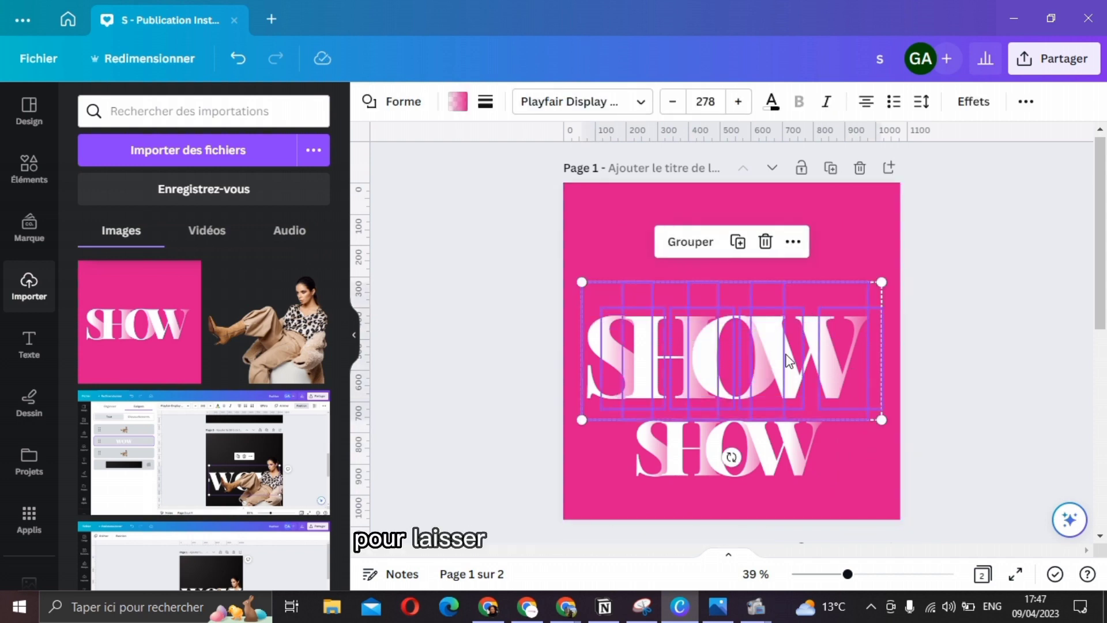
pyautogui.moveTo(787, 362); pyautogui.dragTo(785, 321)
# - Enlarge the pasted SHOW image to the page width so its letters match the original lettering's size
pyautogui.click(770, 451)
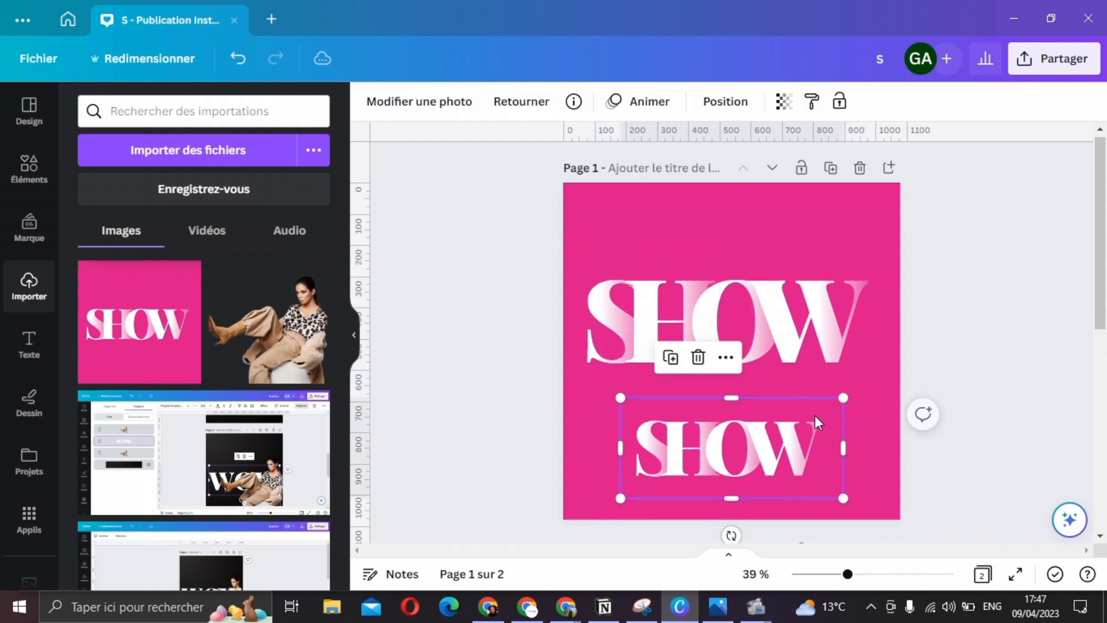
pyautogui.moveTo(621, 399); pyautogui.dragTo(566, 374)
pyautogui.moveTo(841, 375); pyautogui.dragTo(903, 373)
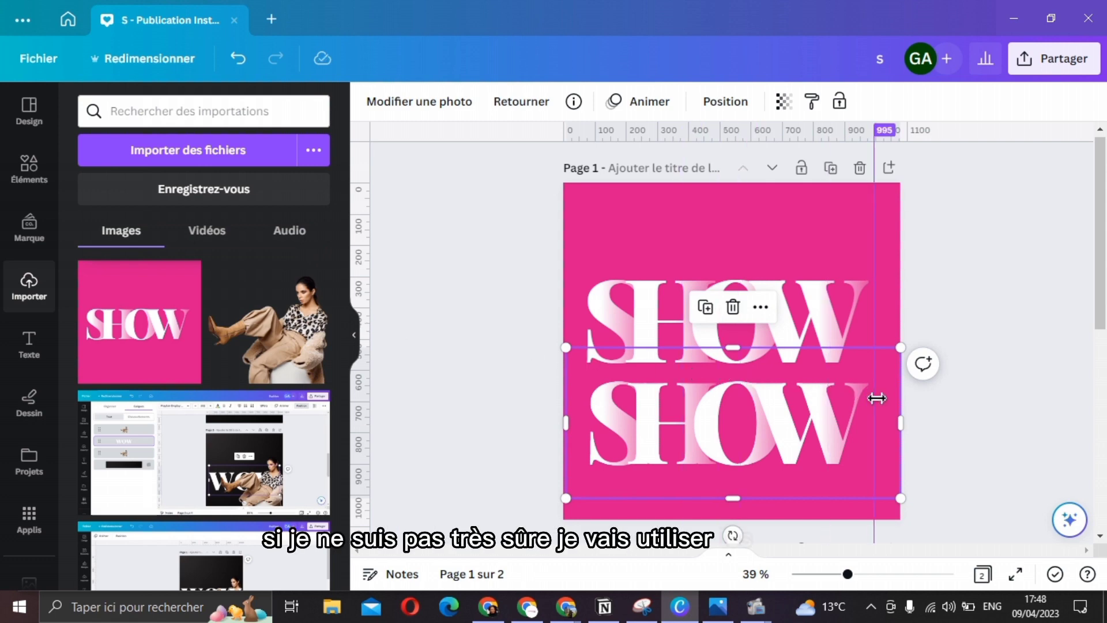
# - Place vertical guides at both outer edges of the original SHOW lettering
pyautogui.moveTo(876, 398); pyautogui.dragTo(872, 397)
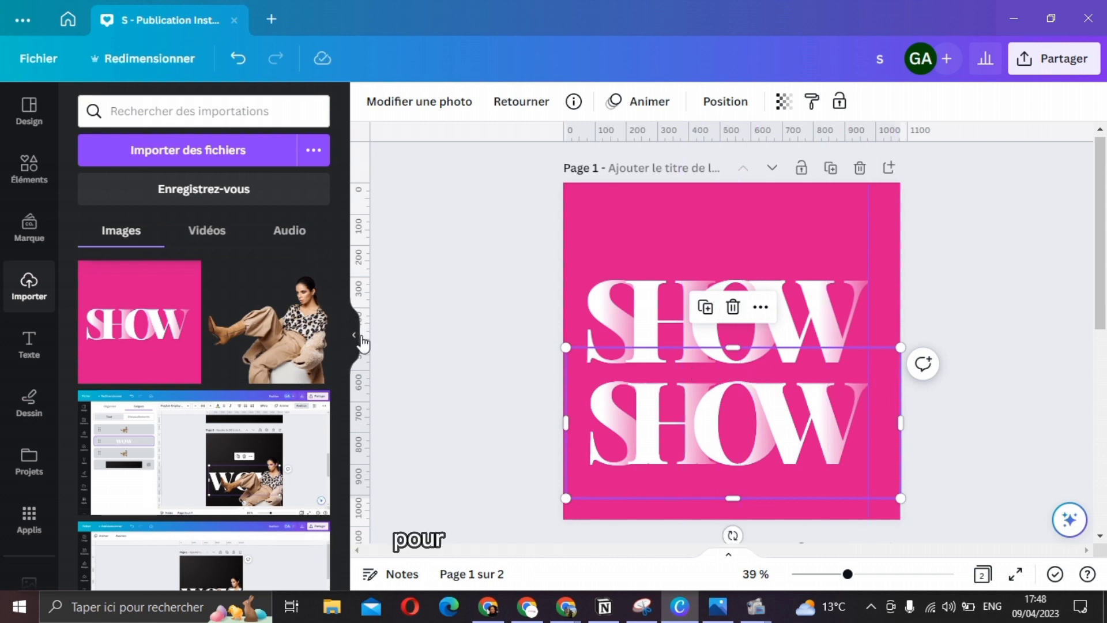
pyautogui.moveTo(564, 354)
pyautogui.mouseDown()
pyautogui.moveTo(521, 353)
pyautogui.moveTo(578, 367)
pyautogui.mouseUp()
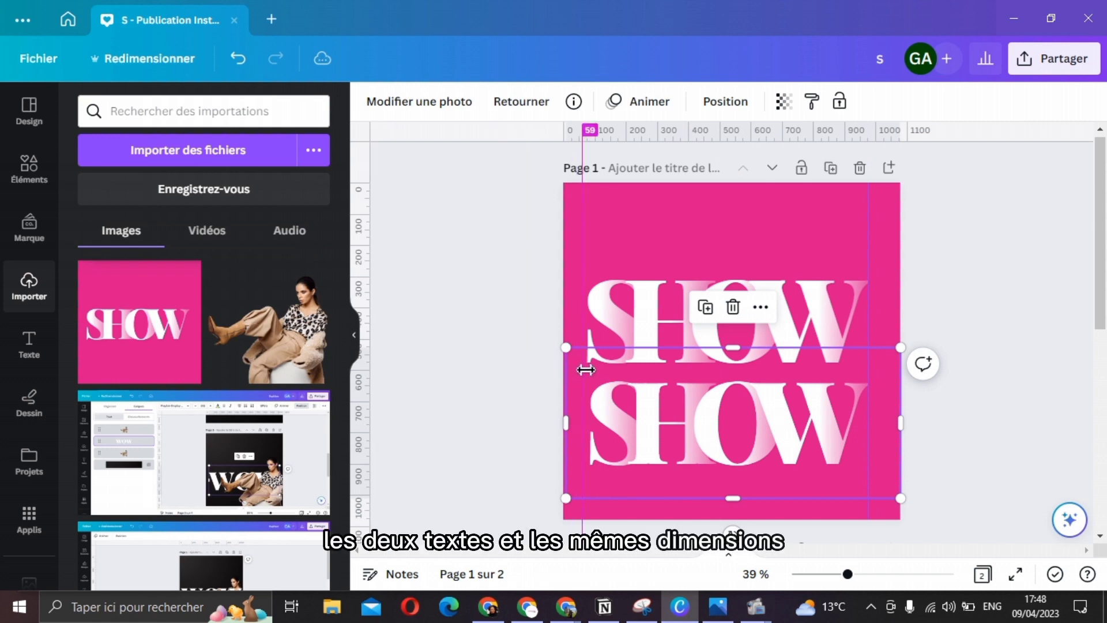
pyautogui.moveTo(588, 371); pyautogui.dragTo(590, 373)
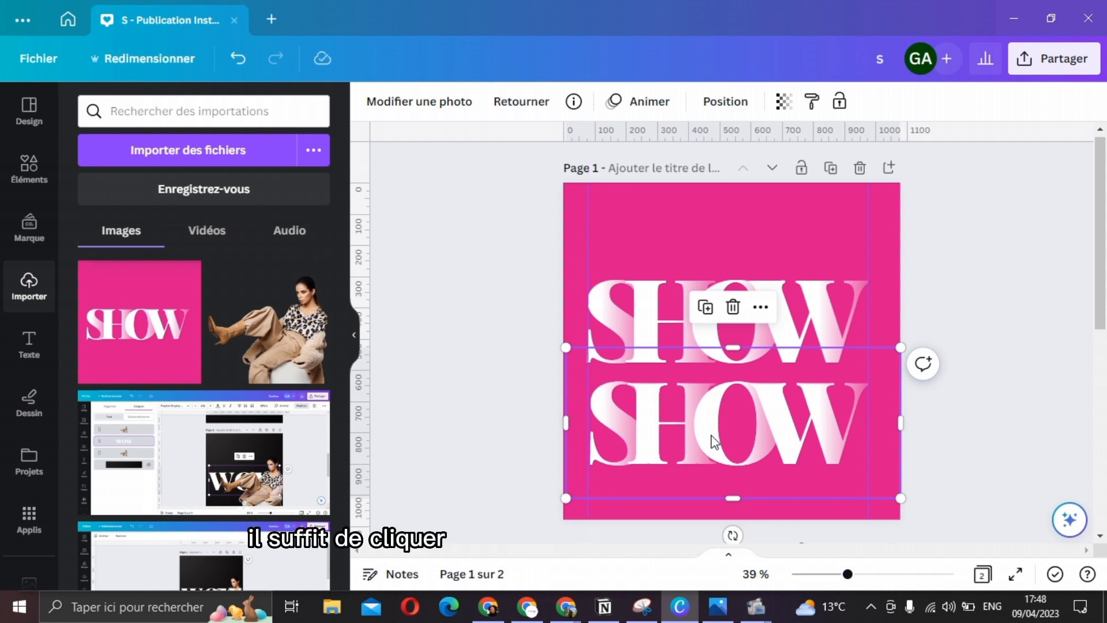
# - Enlarge the pasted SHOW image slightly to line up with the lettering, and remove both vertical guides
pyautogui.click(794, 234)
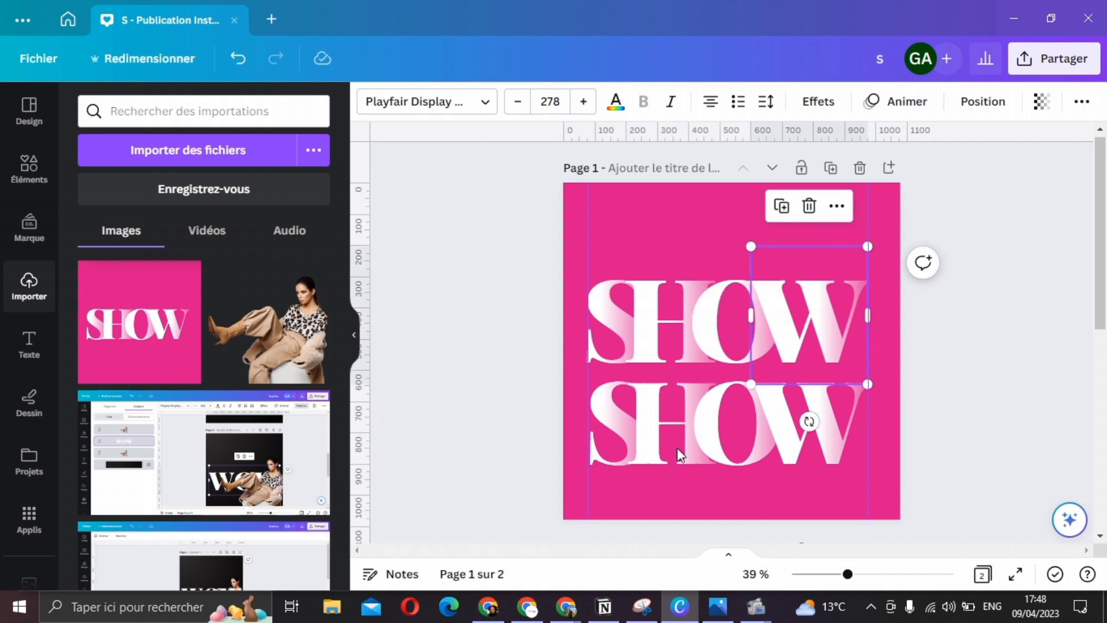
pyautogui.click(572, 384)
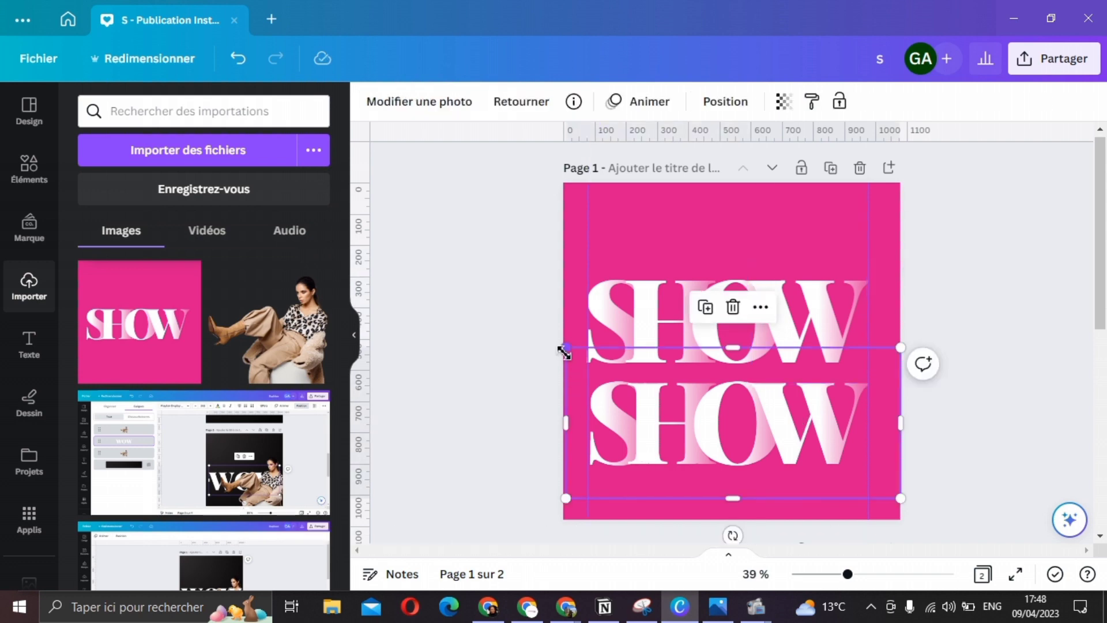
pyautogui.moveTo(563, 350); pyautogui.dragTo(562, 349)
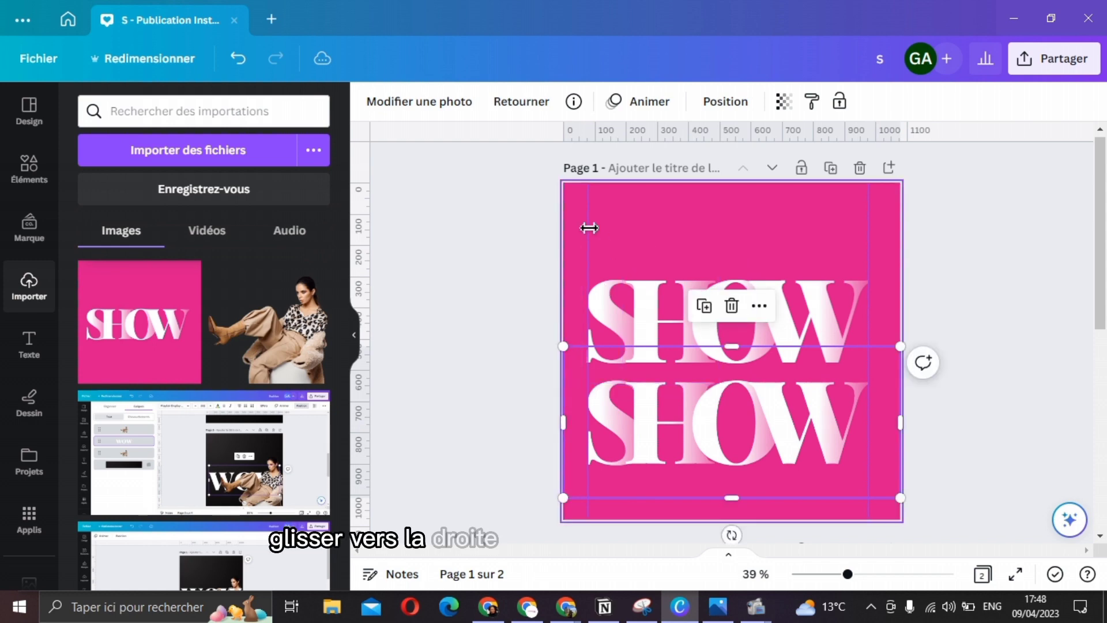
pyautogui.moveTo(588, 245); pyautogui.dragTo(358, 250)
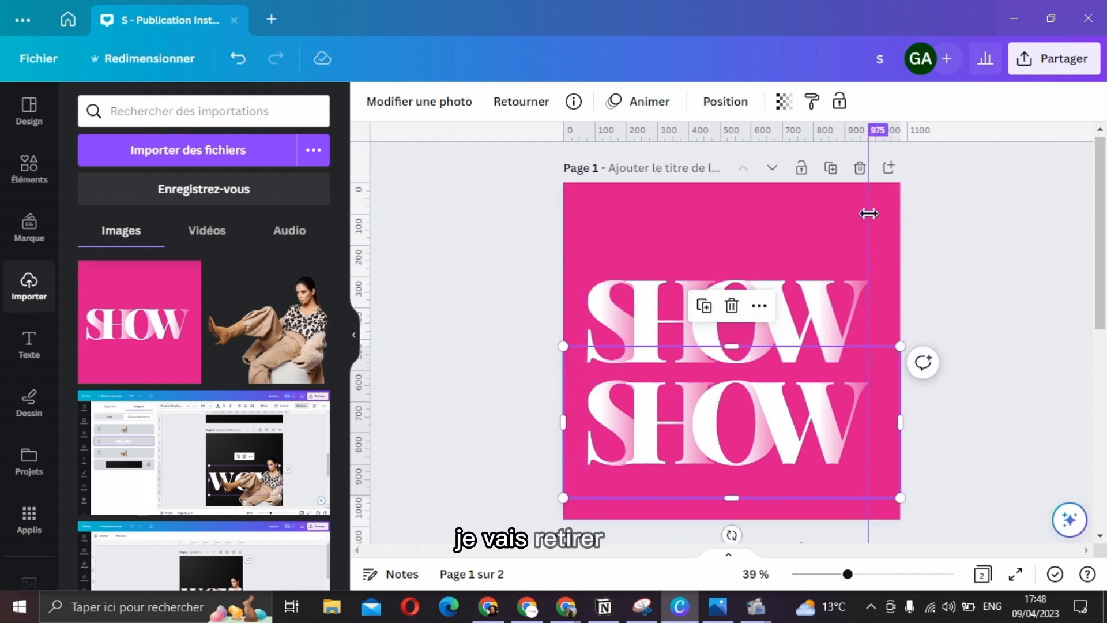
pyautogui.moveTo(857, 217)
pyautogui.mouseDown()
pyautogui.moveTo(474, 240)
pyautogui.moveTo(360, 228)
pyautogui.mouseUp()
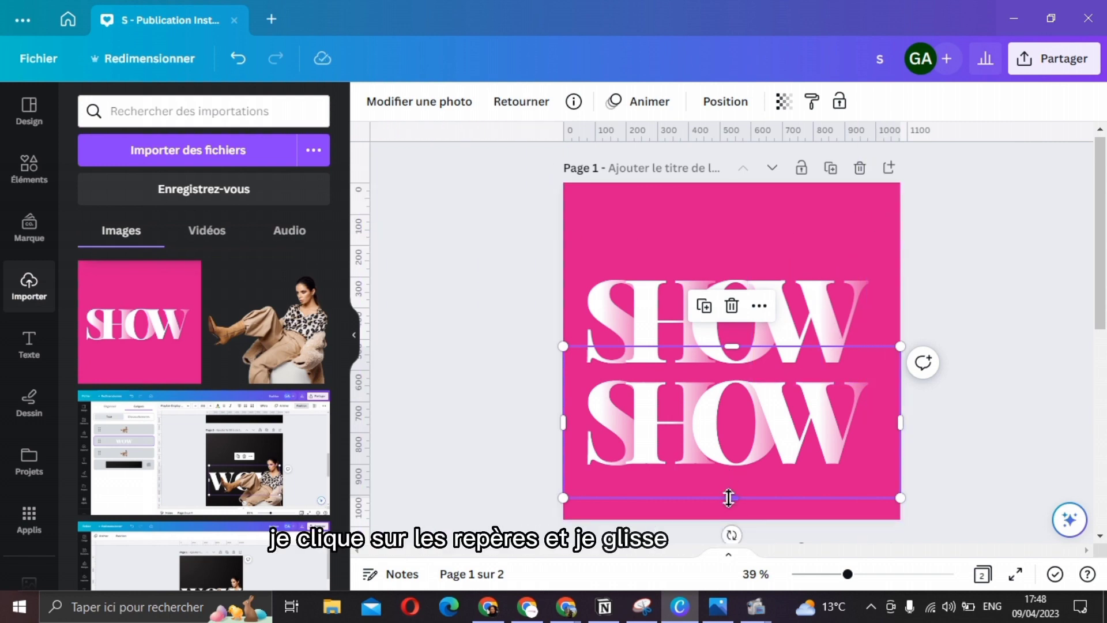
# - Crop the empty area above and below the letters in the pasted SHOW image
pyautogui.moveTo(729, 495); pyautogui.dragTo(727, 484)
pyautogui.moveTo(730, 345); pyautogui.dragTo(731, 373)
pyautogui.moveTo(736, 486); pyautogui.dragTo(734, 475)
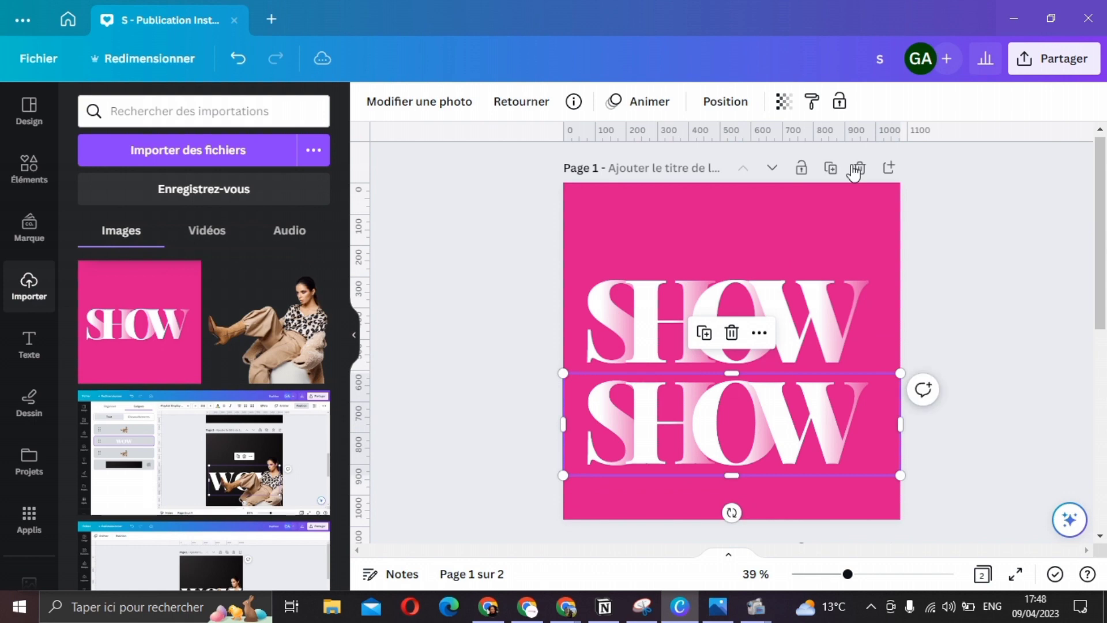
# - Flip the pasted SHOW image vertically and move it up directly under the original lettering as its reflection
pyautogui.click(537, 109)
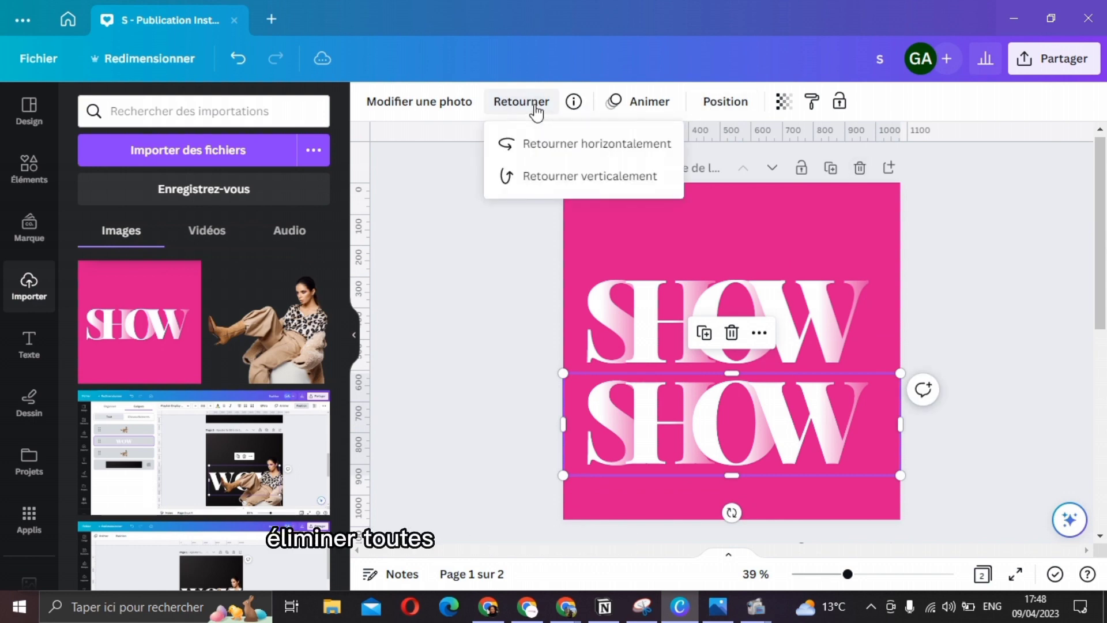
pyautogui.click(526, 179)
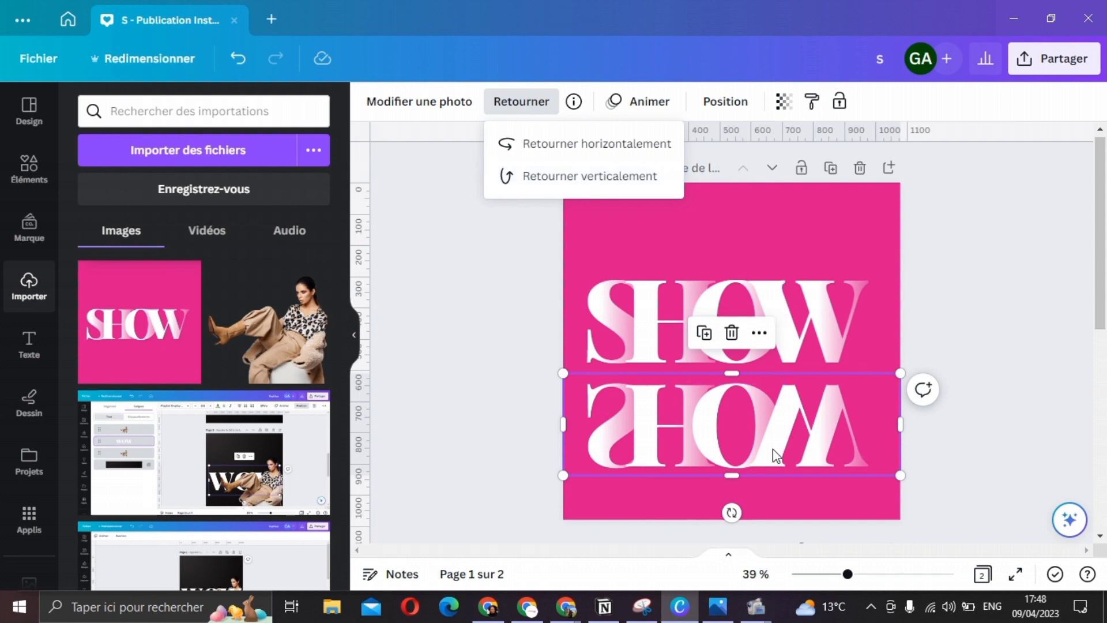
pyautogui.moveTo(776, 456); pyautogui.dragTo(771, 433)
pyautogui.moveTo(771, 430); pyautogui.dragTo(771, 431)
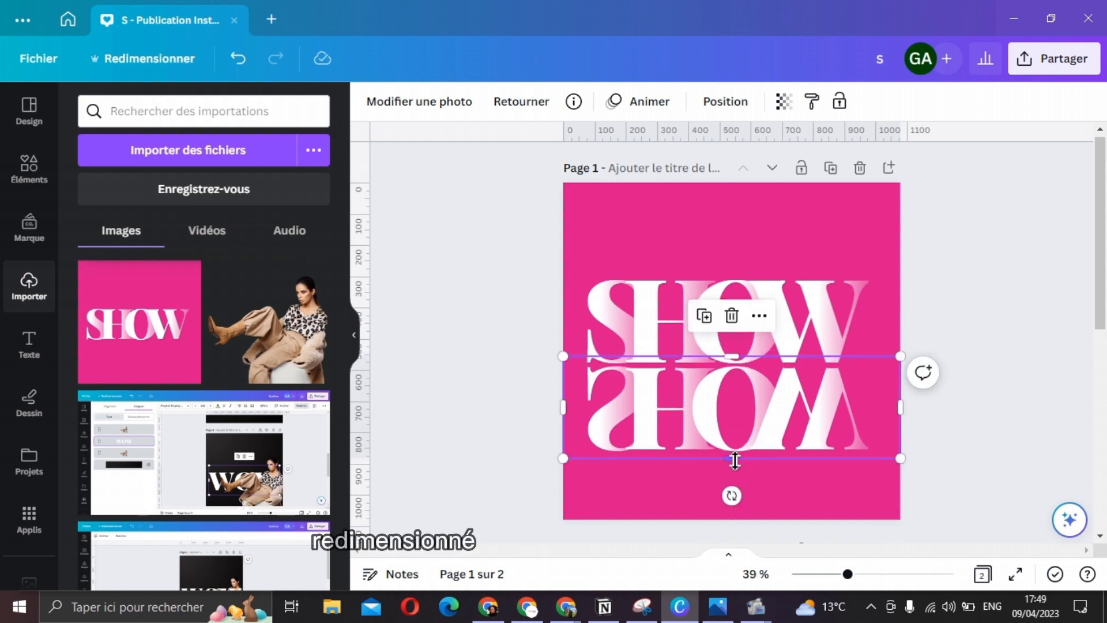
# - Crop the lower edge of the reflected SHOW image and set its transparency to 36
pyautogui.moveTo(732, 456); pyautogui.dragTo(734, 436)
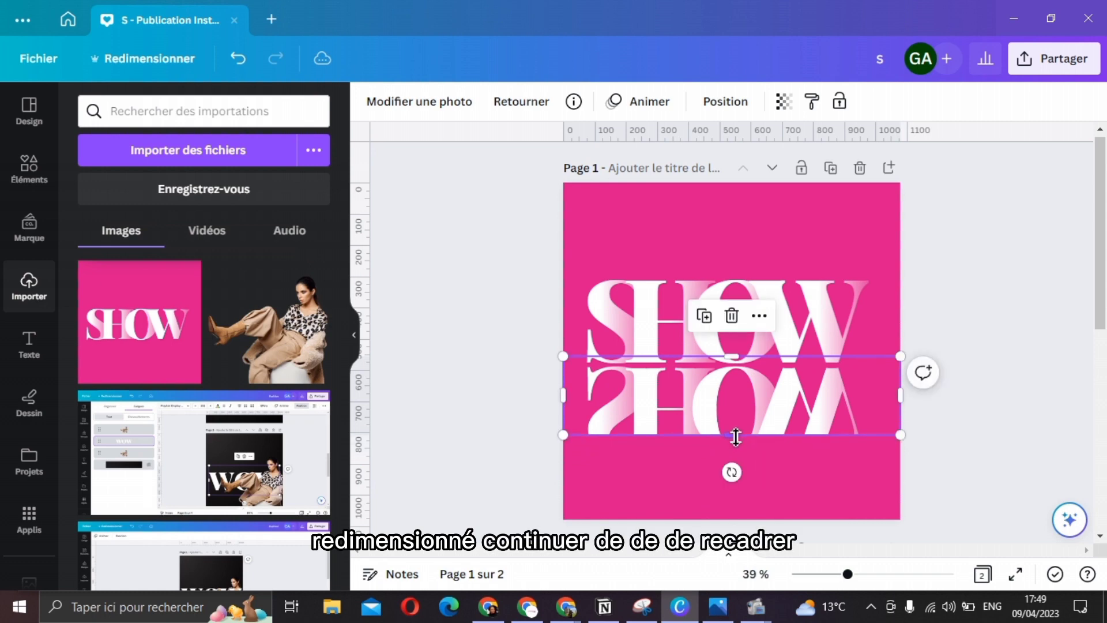
pyautogui.click(787, 109)
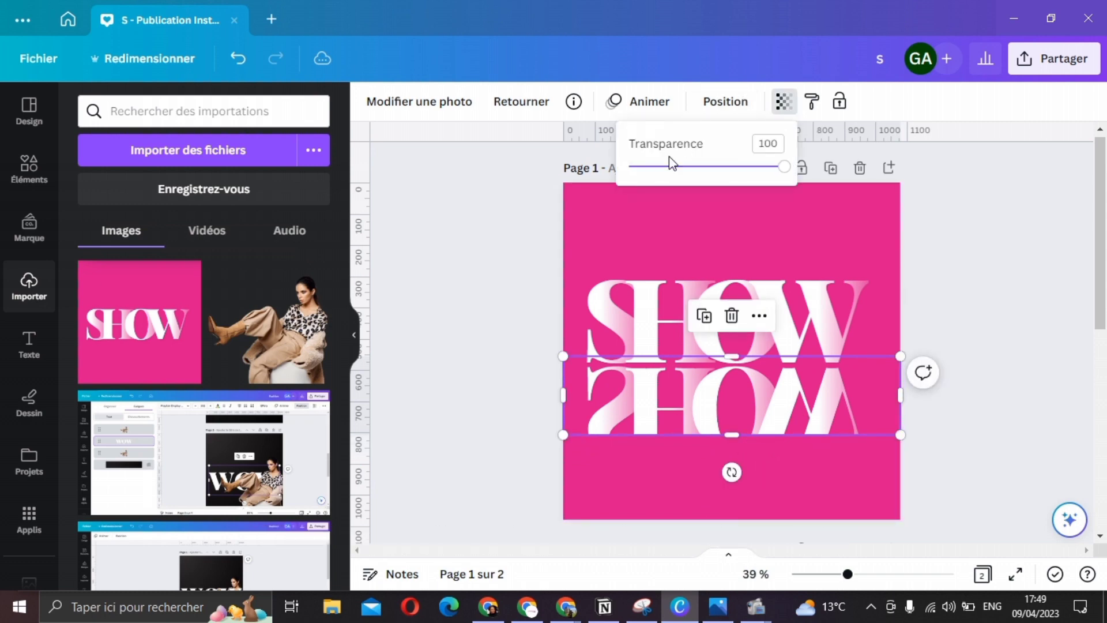
pyautogui.moveTo(789, 172); pyautogui.dragTo(694, 173)
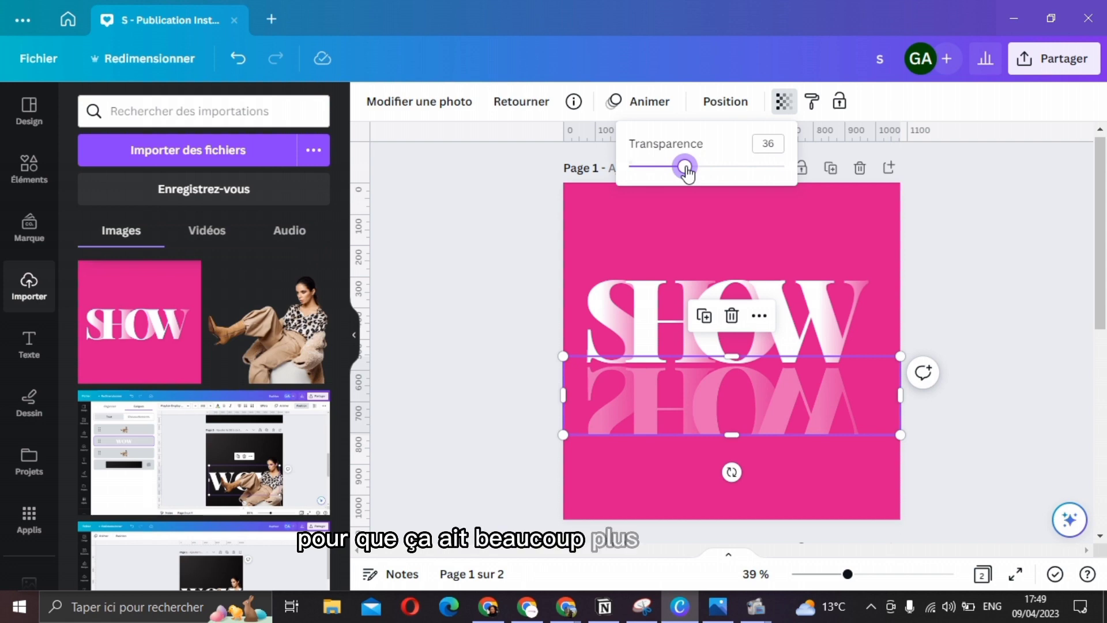
pyautogui.click(828, 219)
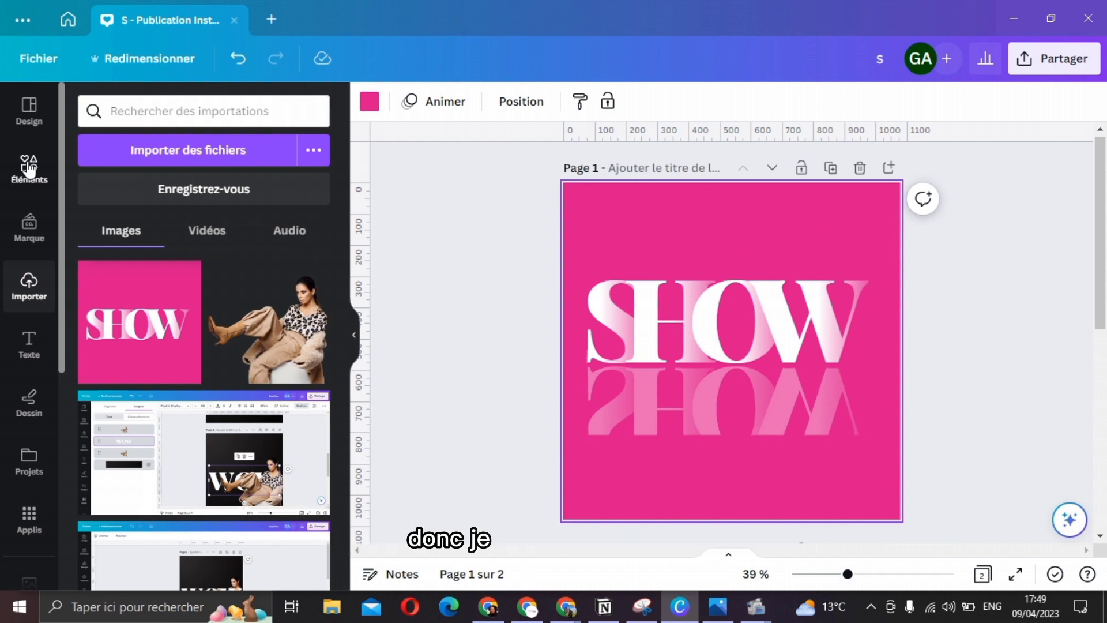
# - Add a square shape and reshape it into a rectangle as wide as the lettering, covering the lower part of the reflection
pyautogui.click(28, 169)
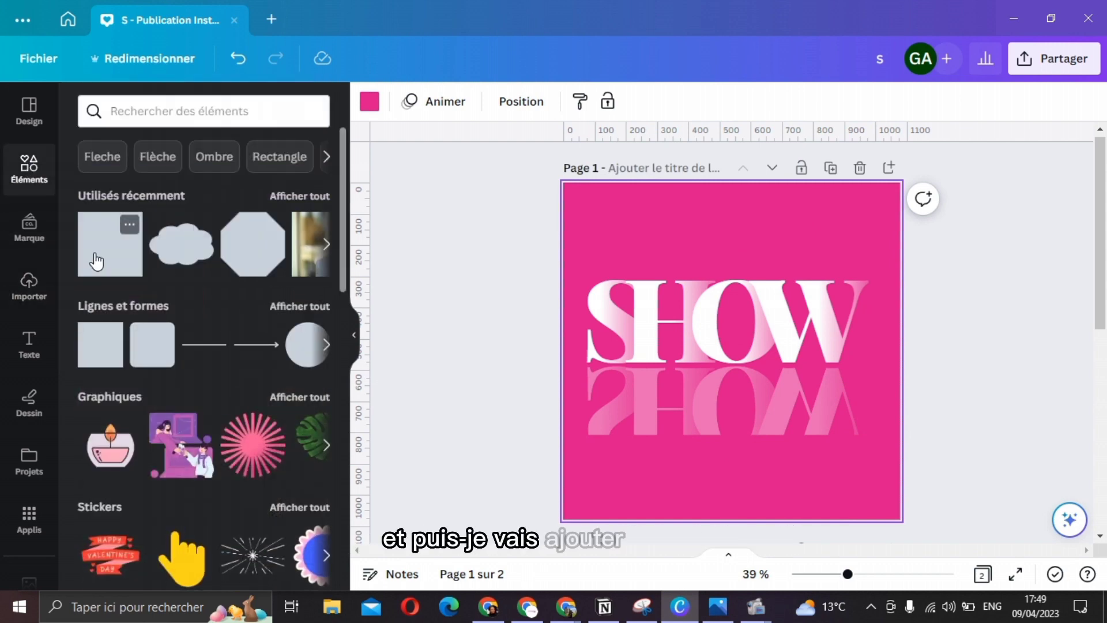
pyautogui.click(97, 261)
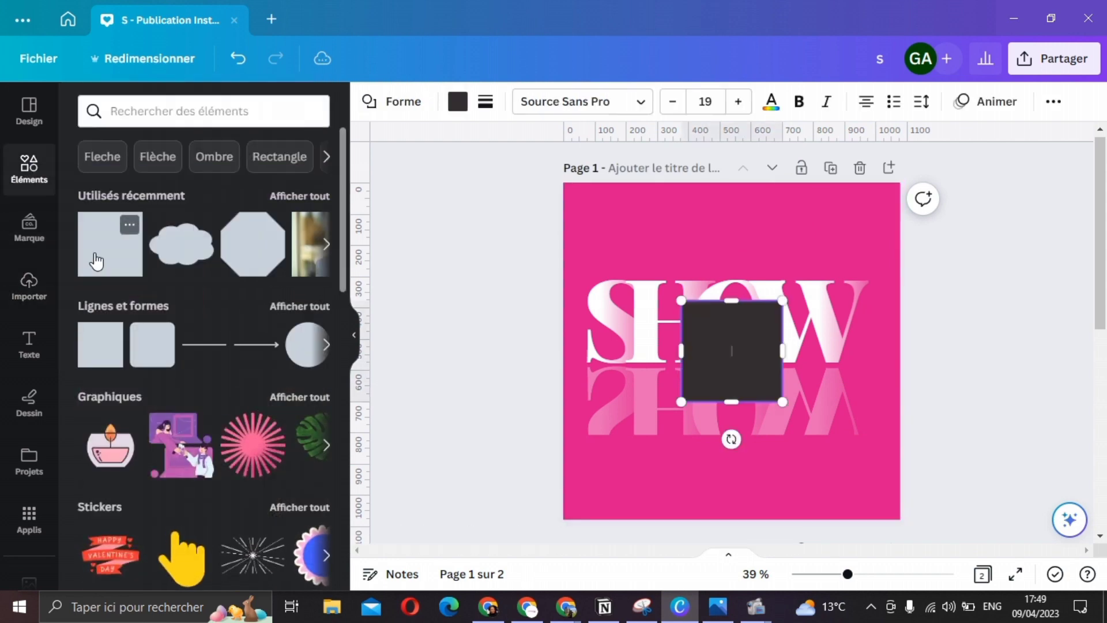
pyautogui.moveTo(734, 337); pyautogui.dragTo(638, 427)
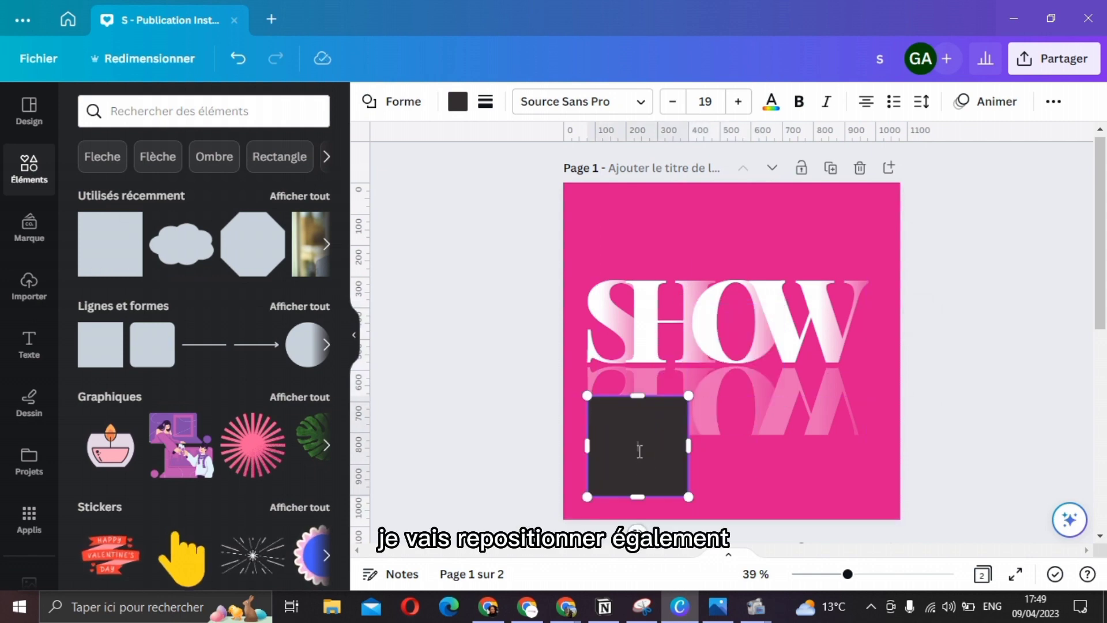
pyautogui.moveTo(637, 496); pyautogui.dragTo(637, 474)
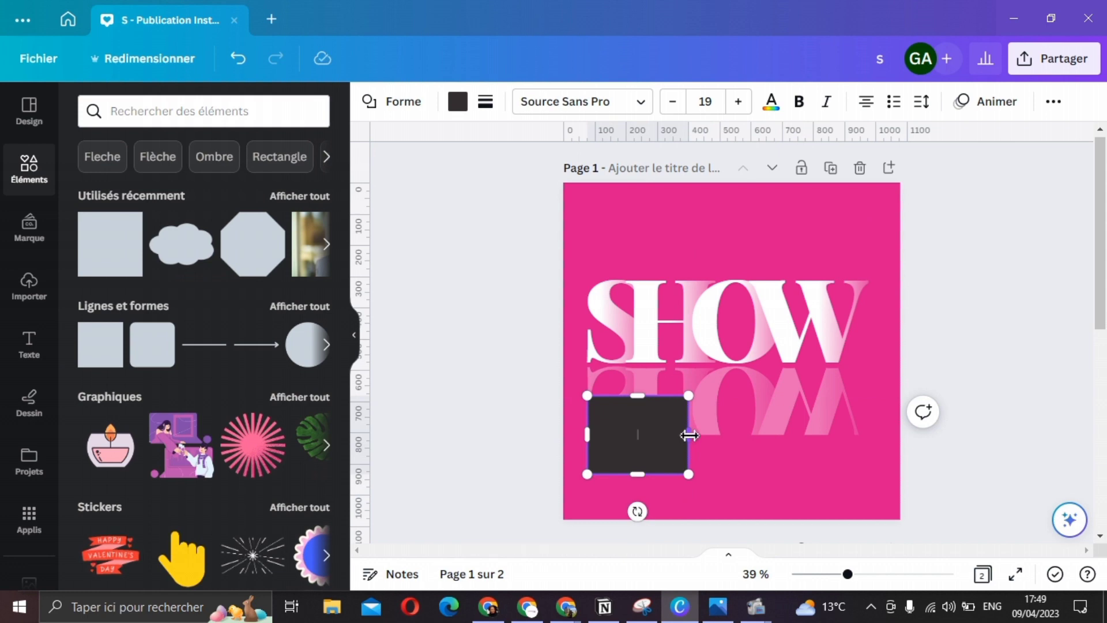
pyautogui.moveTo(746, 438); pyautogui.dragTo(867, 442)
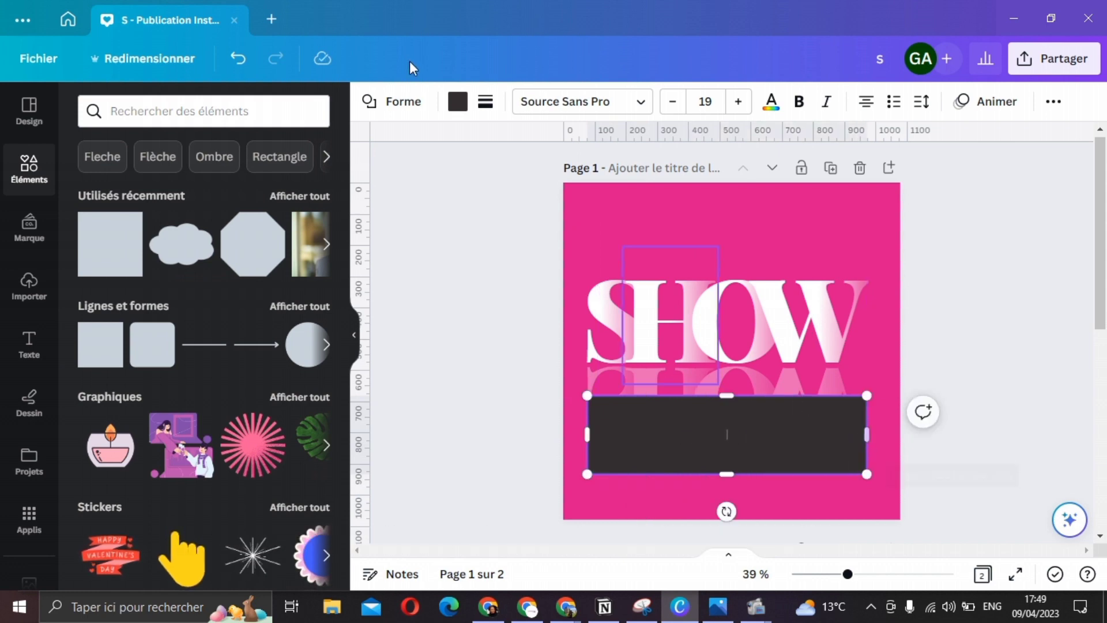
# - Give the rectangle a gradient fill and sample the page's pink background as its second colour
pyautogui.click(457, 103)
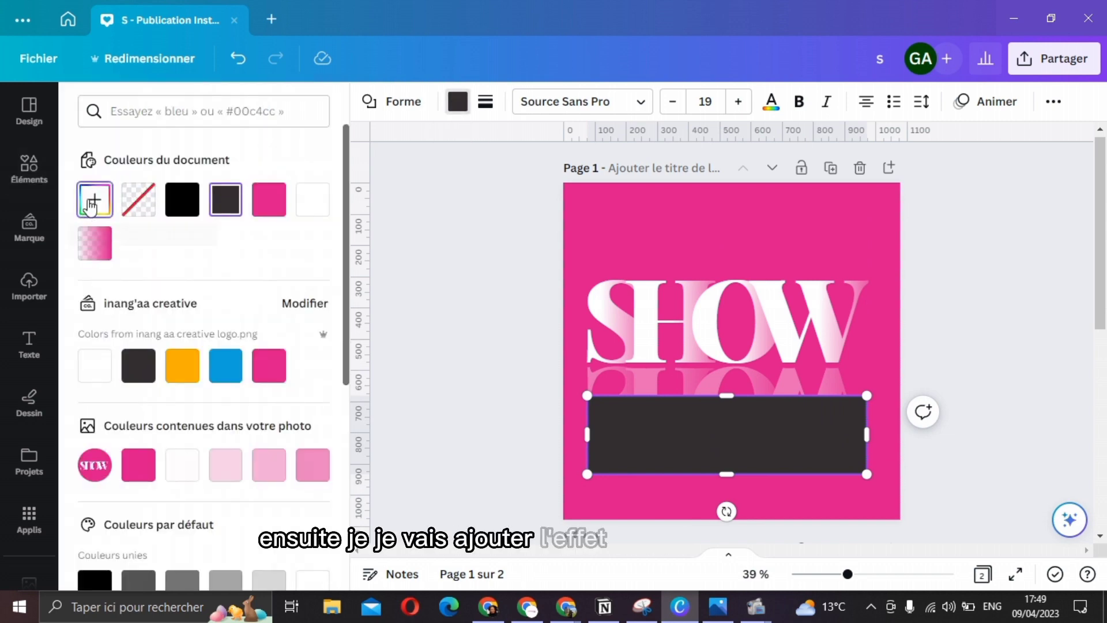
pyautogui.click(91, 203)
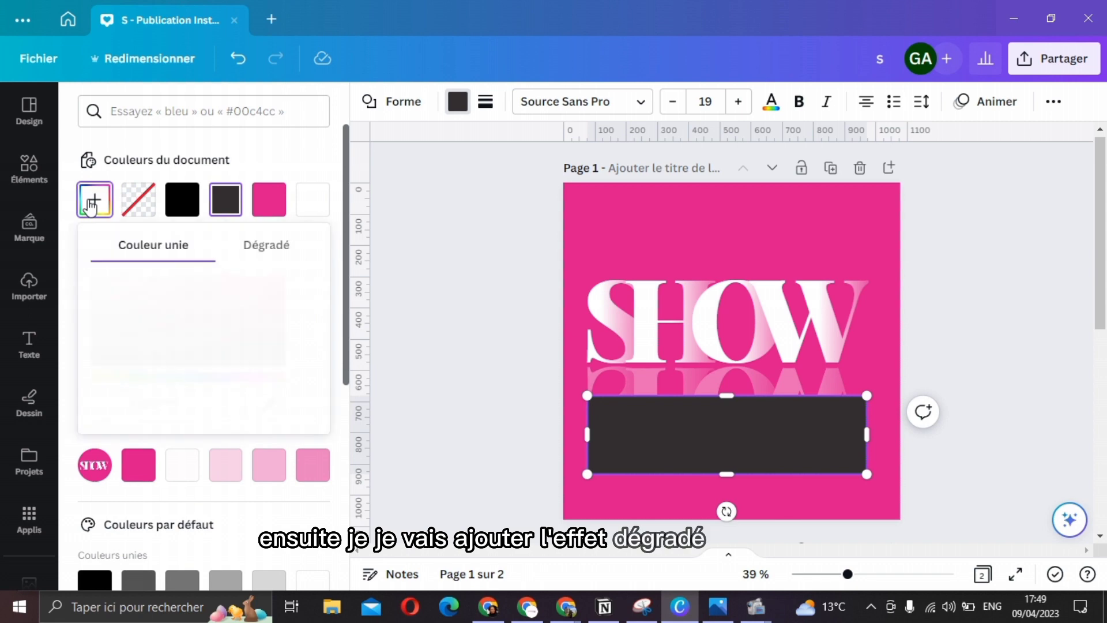
pyautogui.click(252, 255)
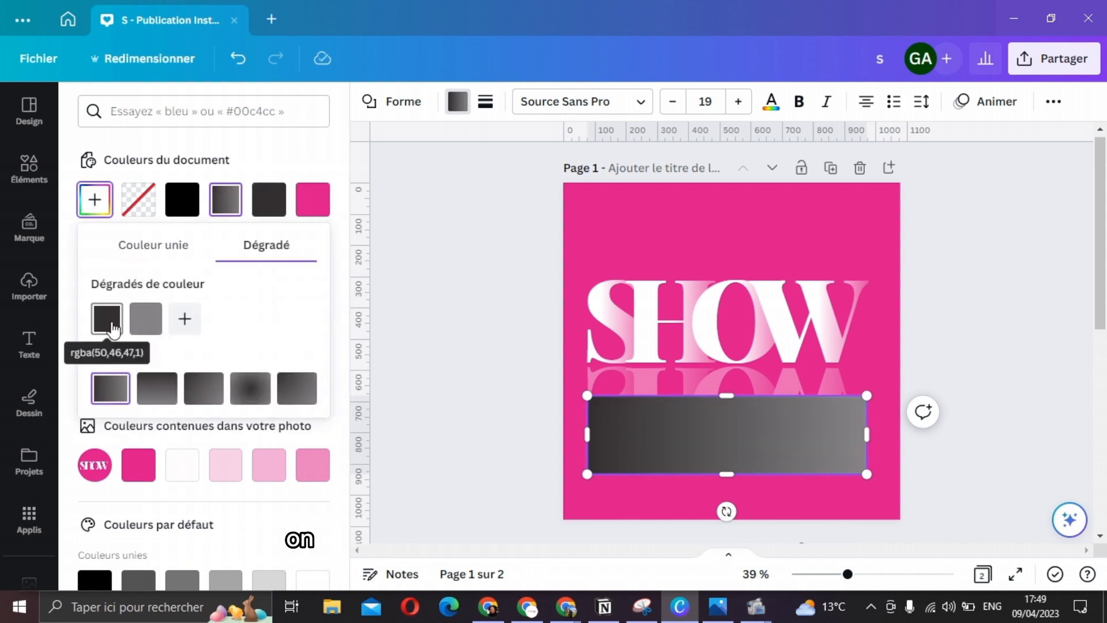
pyautogui.click(135, 327)
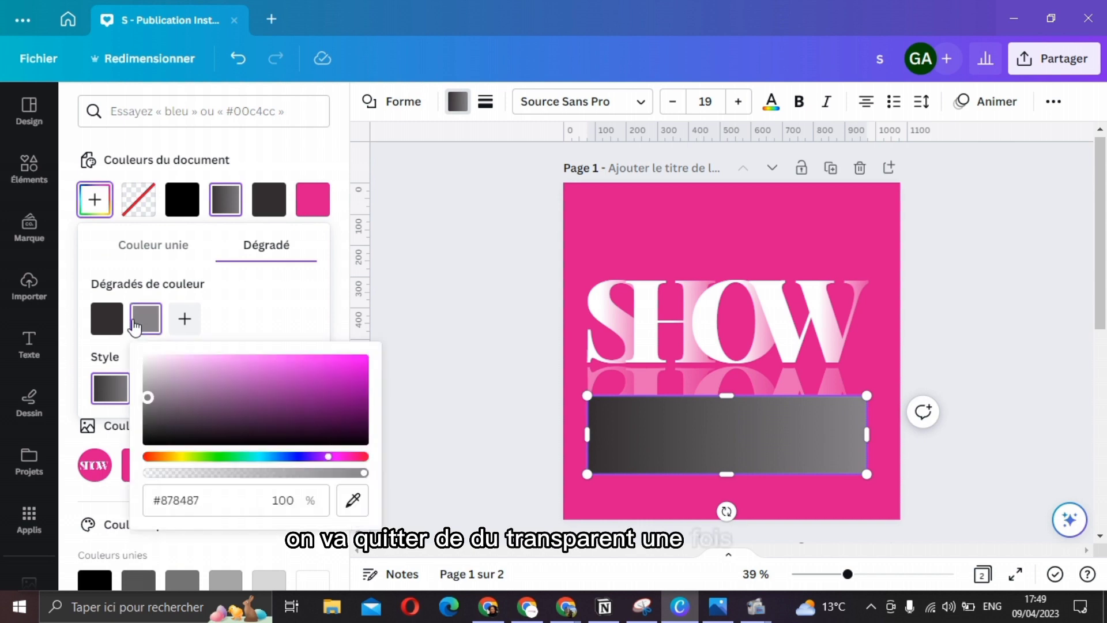
pyautogui.click(348, 500)
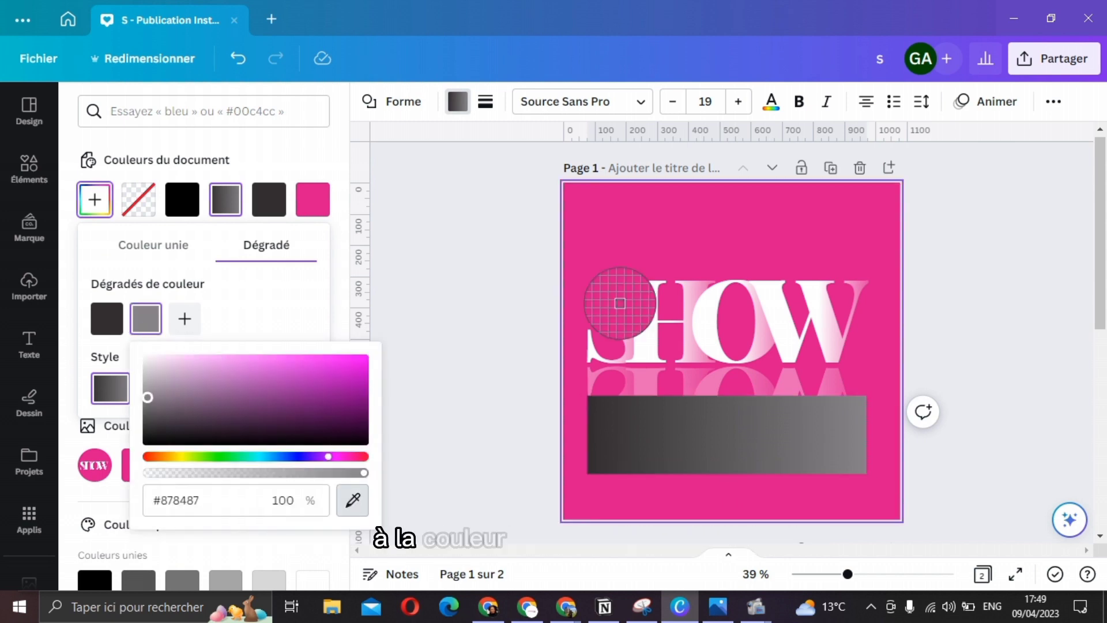
pyautogui.click(697, 222)
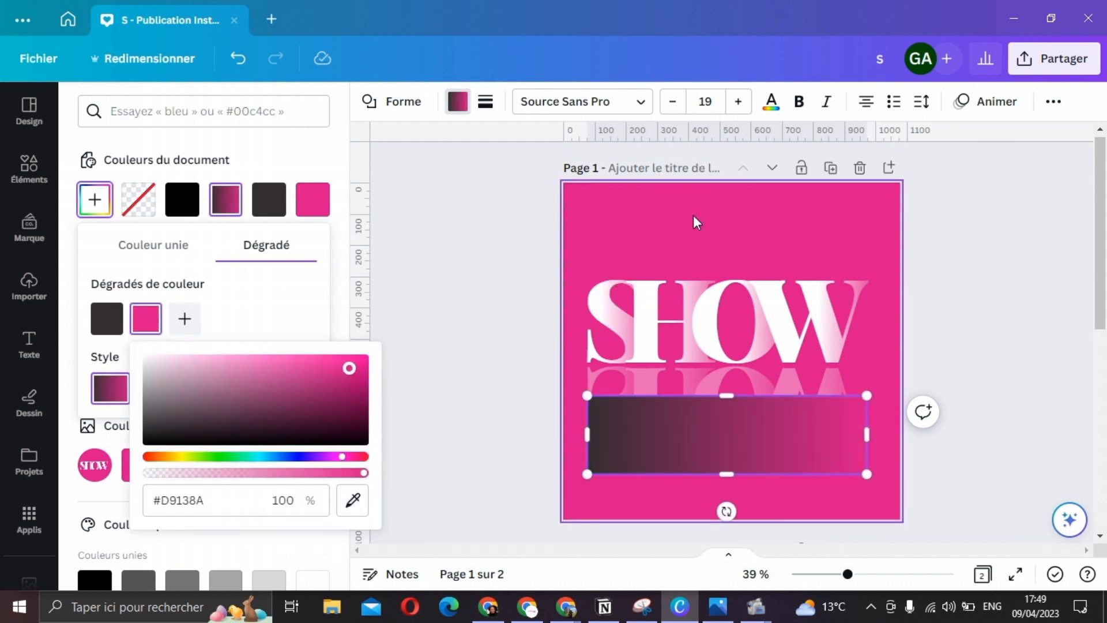
# - Set the rectangle's first gradient colour to the page's pink at 0% opacity and choose the vertical linear gradient style, transparent at the top
pyautogui.click(105, 323)
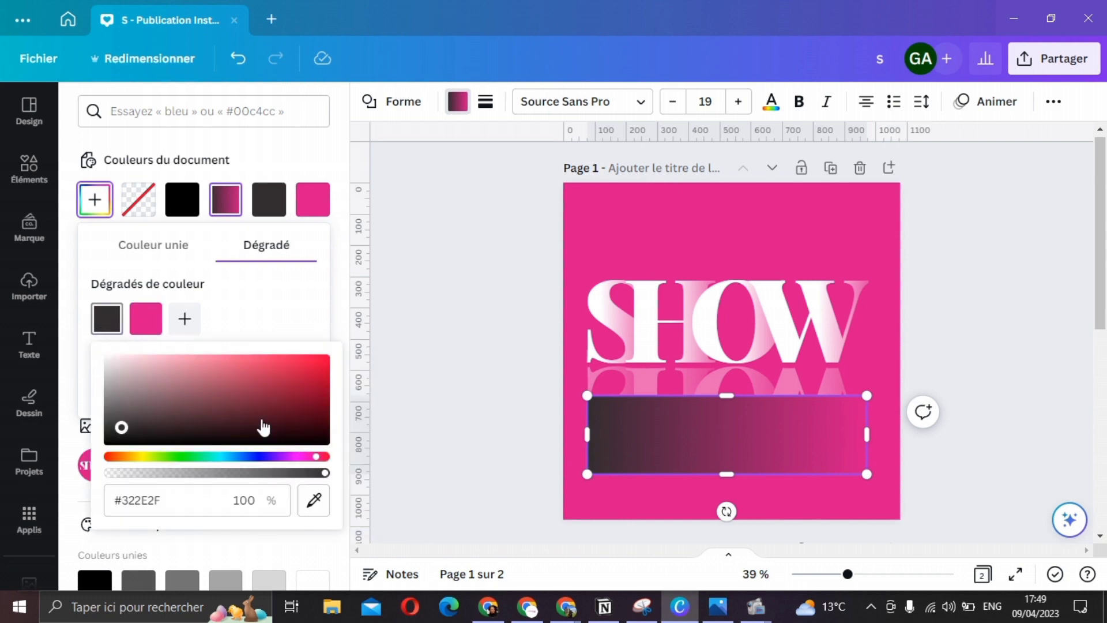
pyautogui.click(316, 503)
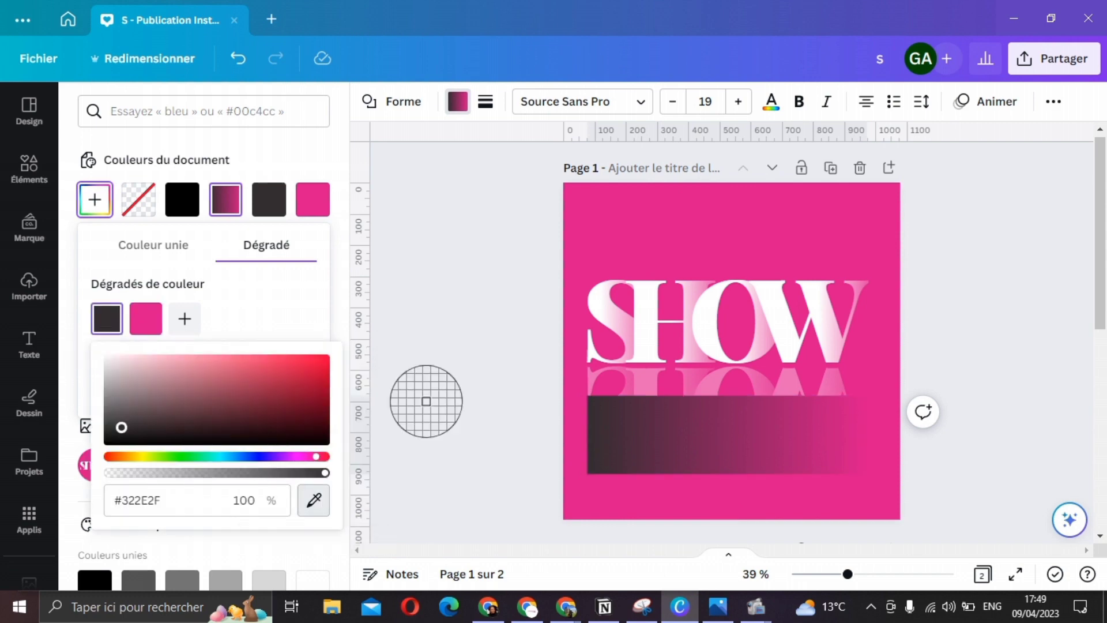
pyautogui.click(667, 242)
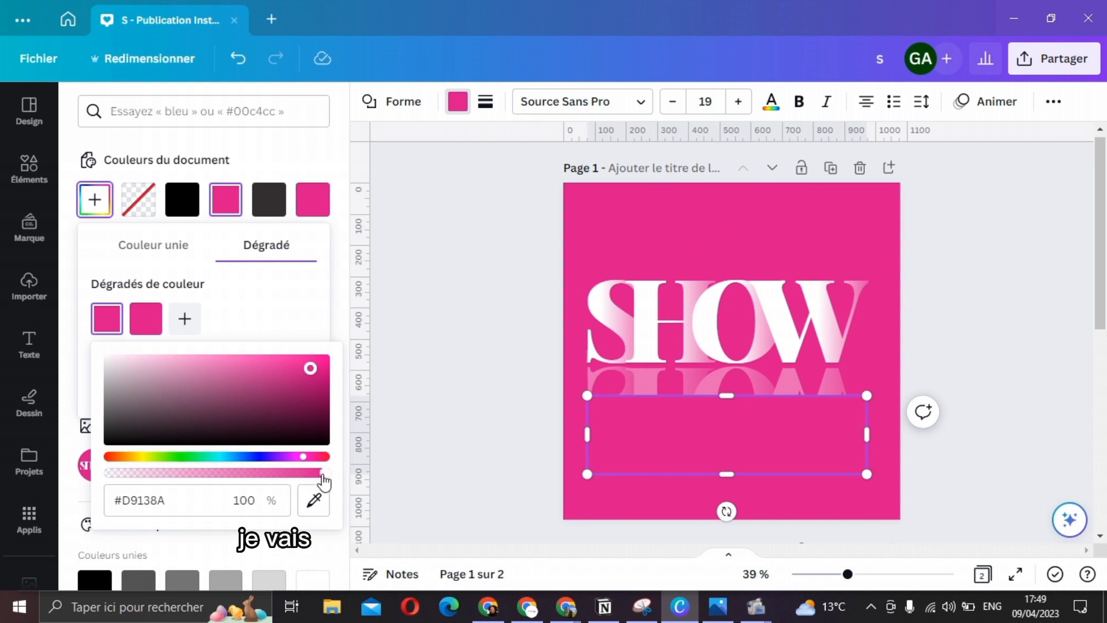
pyautogui.moveTo(311, 479); pyautogui.dragTo(95, 488)
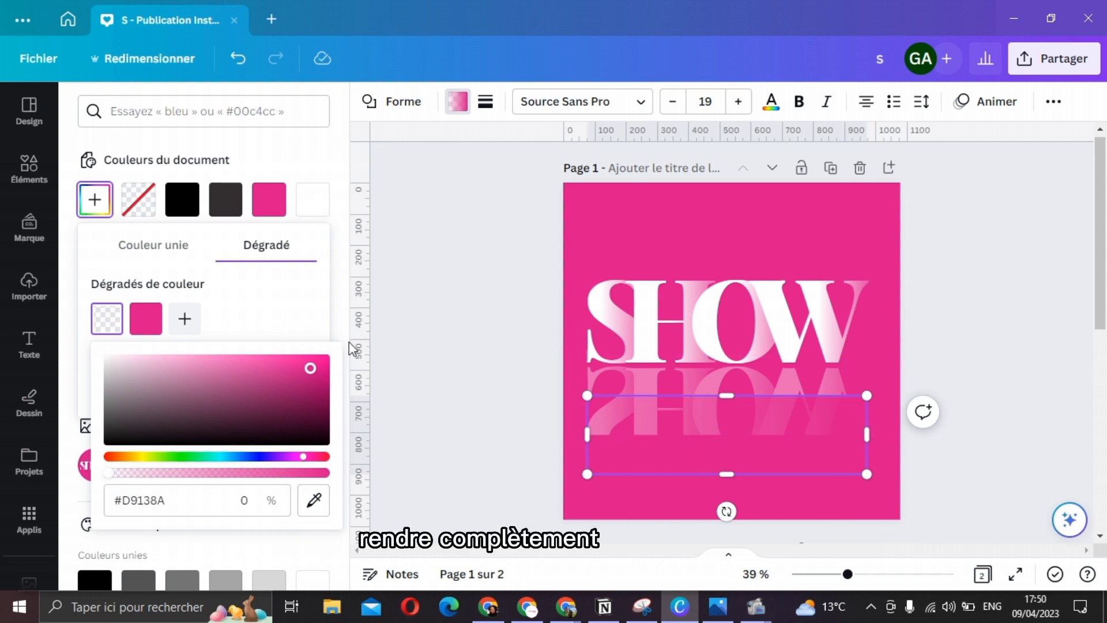
pyautogui.click(310, 315)
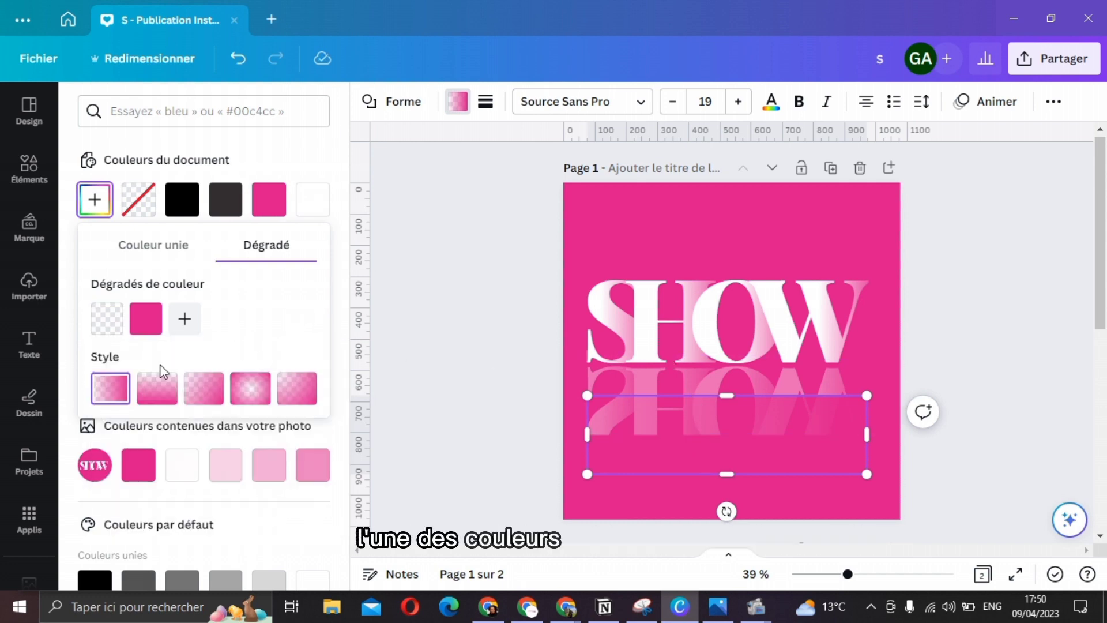
pyautogui.click(161, 395)
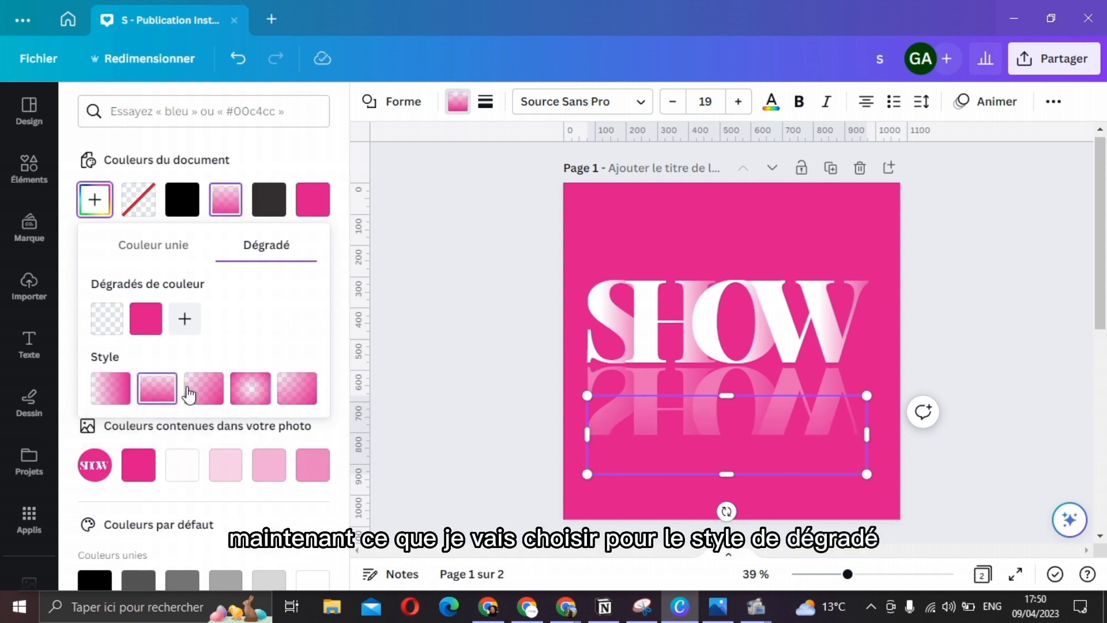
# - Move the gradient rectangle up over the reflection and extend its upper and lower edges to about 895 by 416, overlapping the lower lettering
pyautogui.moveTo(763, 456); pyautogui.dragTo(758, 425)
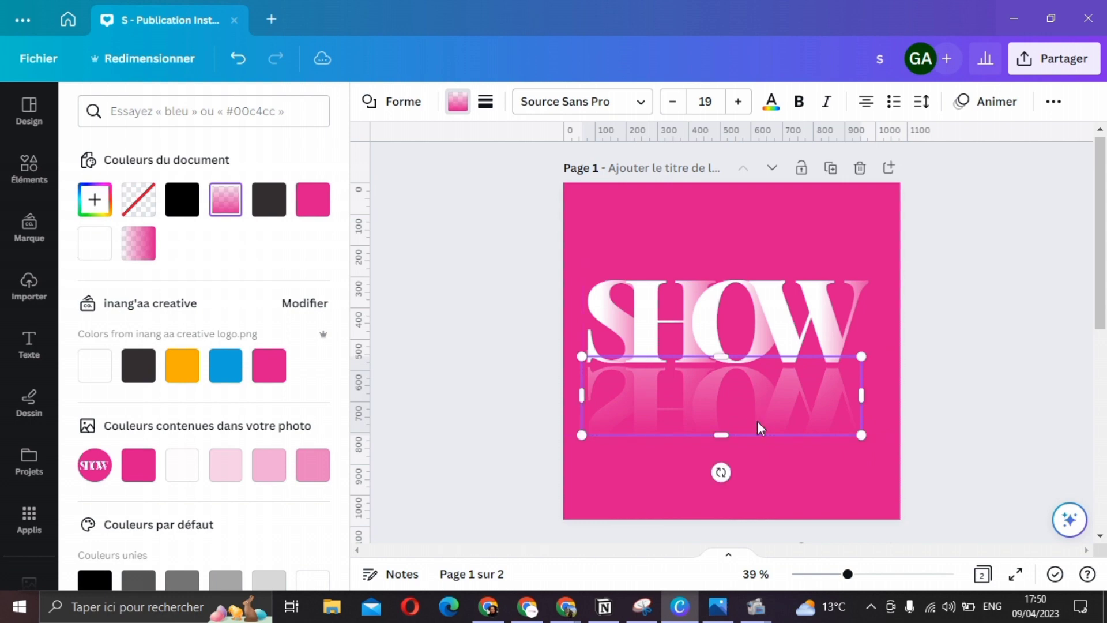
pyautogui.moveTo(722, 354)
pyautogui.mouseDown()
pyautogui.moveTo(724, 314)
pyautogui.moveTo(727, 335)
pyautogui.mouseUp()
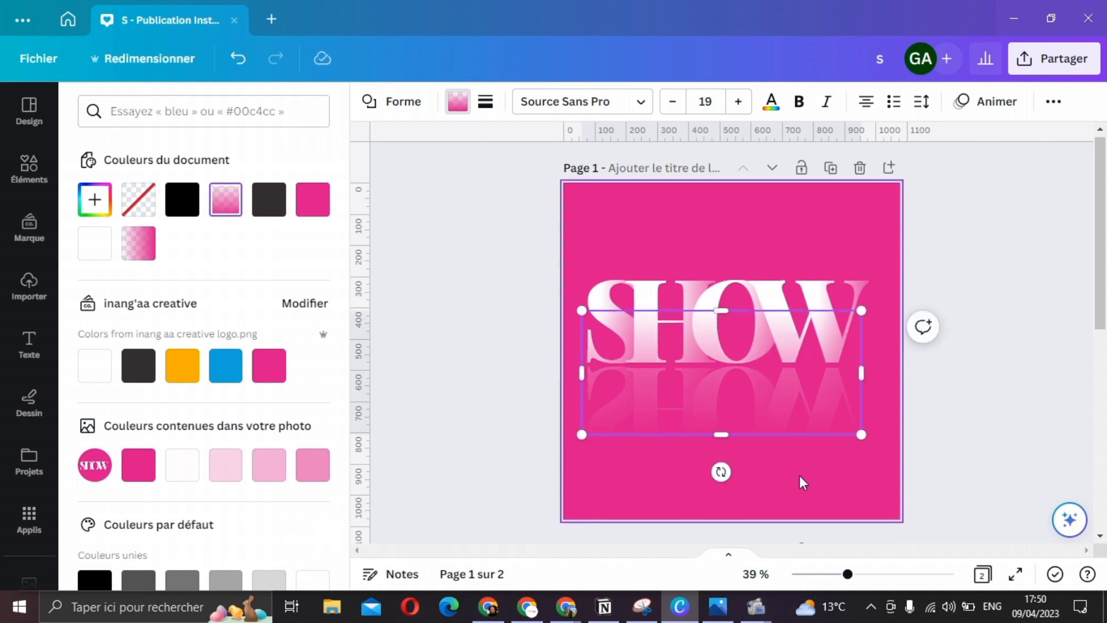
pyautogui.click(799, 475)
pyautogui.click(721, 436)
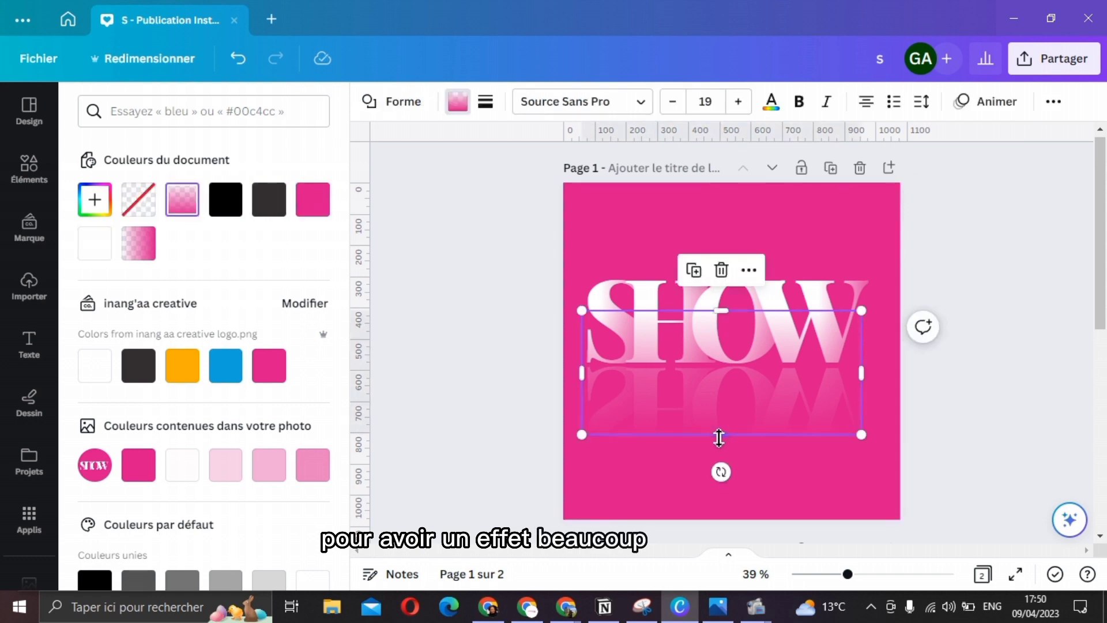
pyautogui.moveTo(721, 441); pyautogui.dragTo(721, 442)
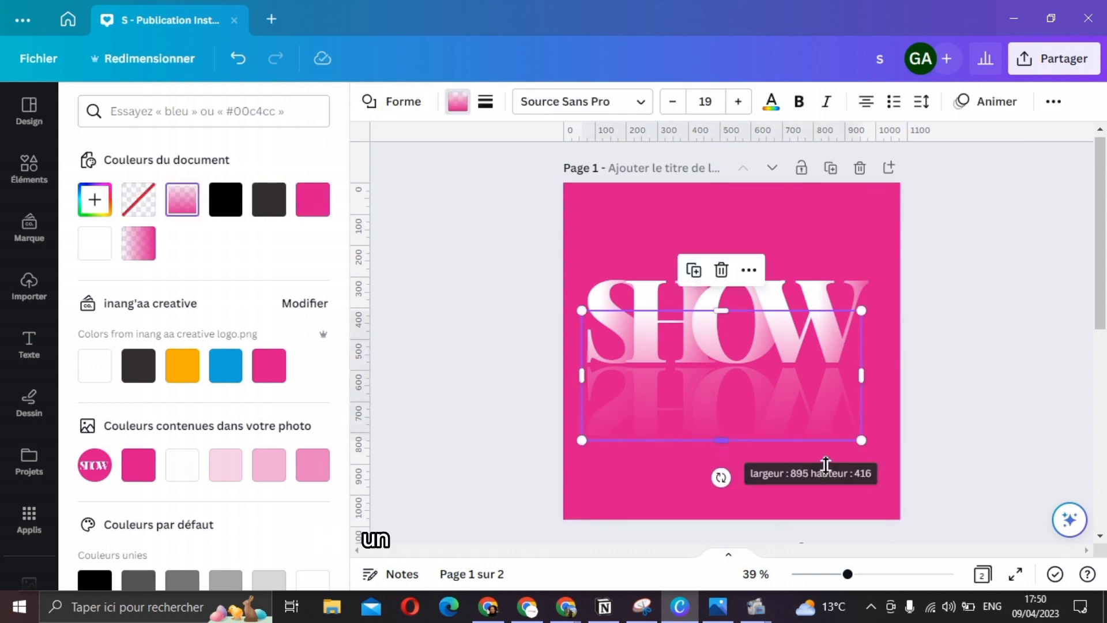
pyautogui.click(895, 482)
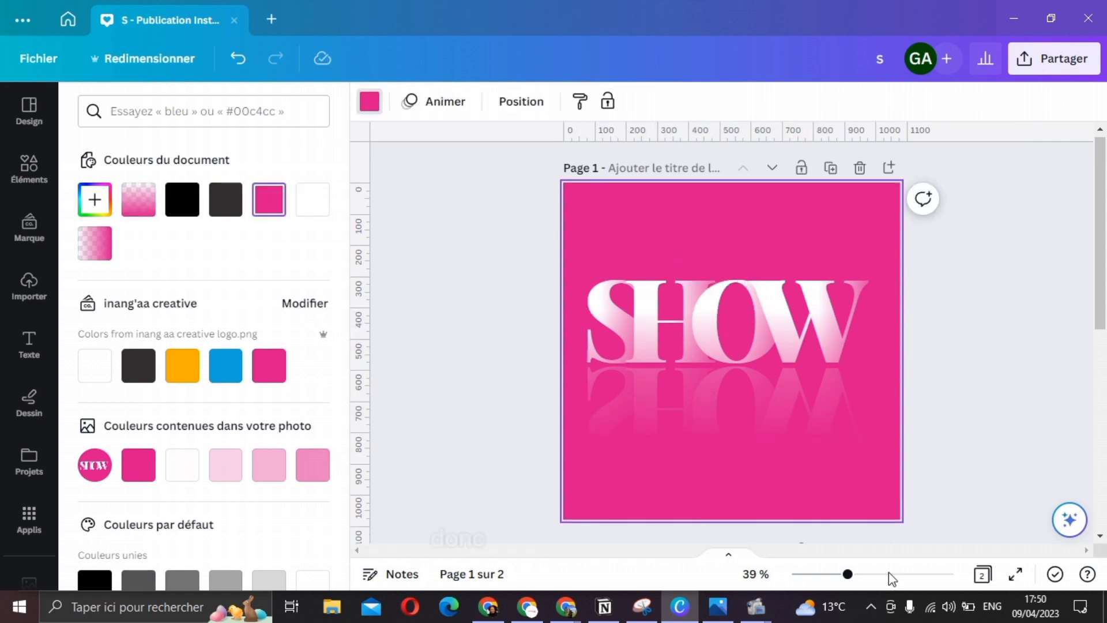
# - Examine the finished SHOW lettering and its fading reflection at 52% zoom with the side panel hidden
pyautogui.moveTo(848, 575)
pyautogui.mouseDown()
pyautogui.moveTo(870, 573)
pyautogui.moveTo(860, 575)
pyautogui.mouseUp()
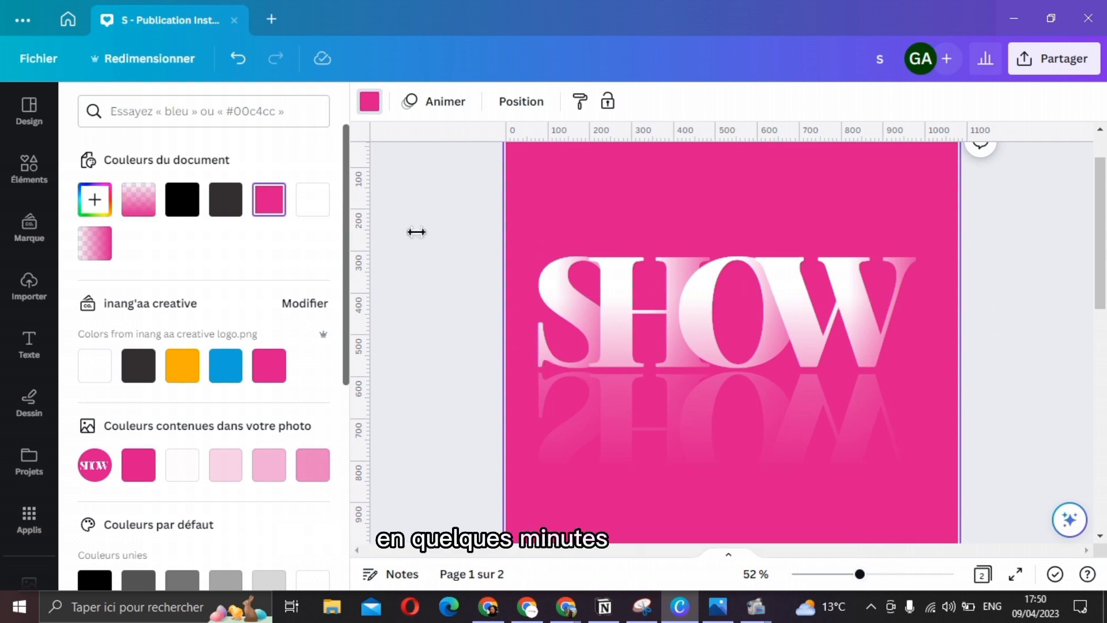
pyautogui.click(377, 221)
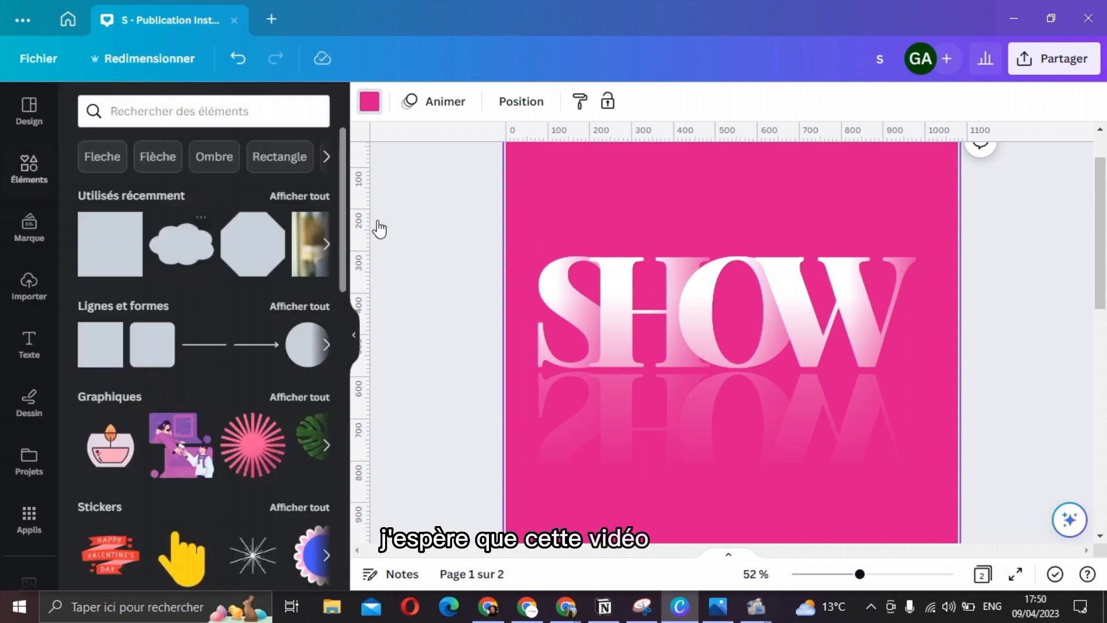
pyautogui.click(354, 344)
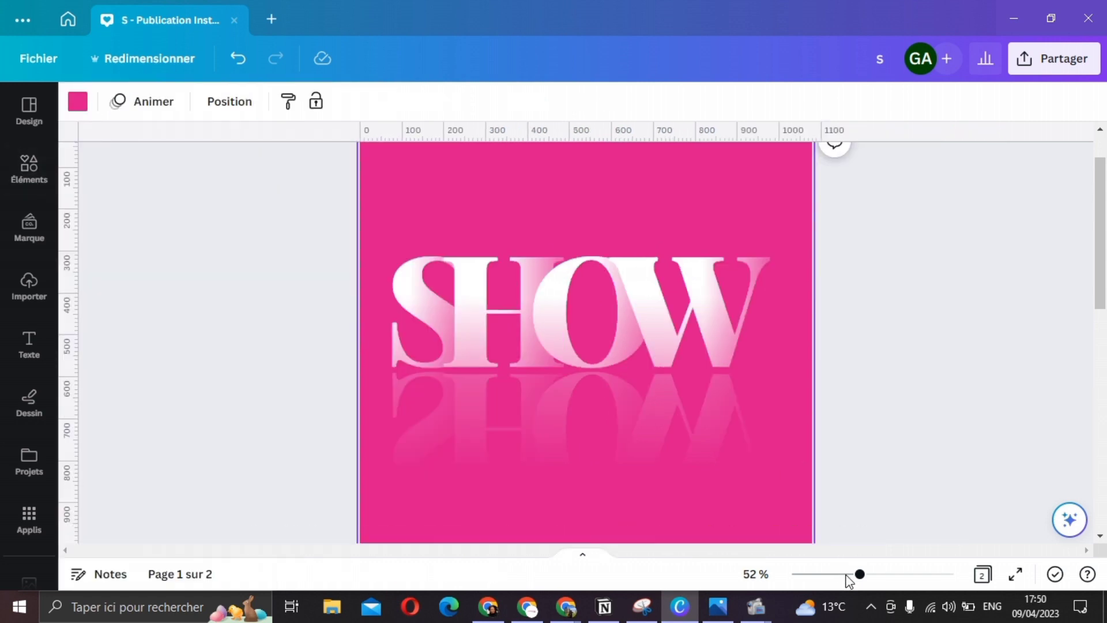